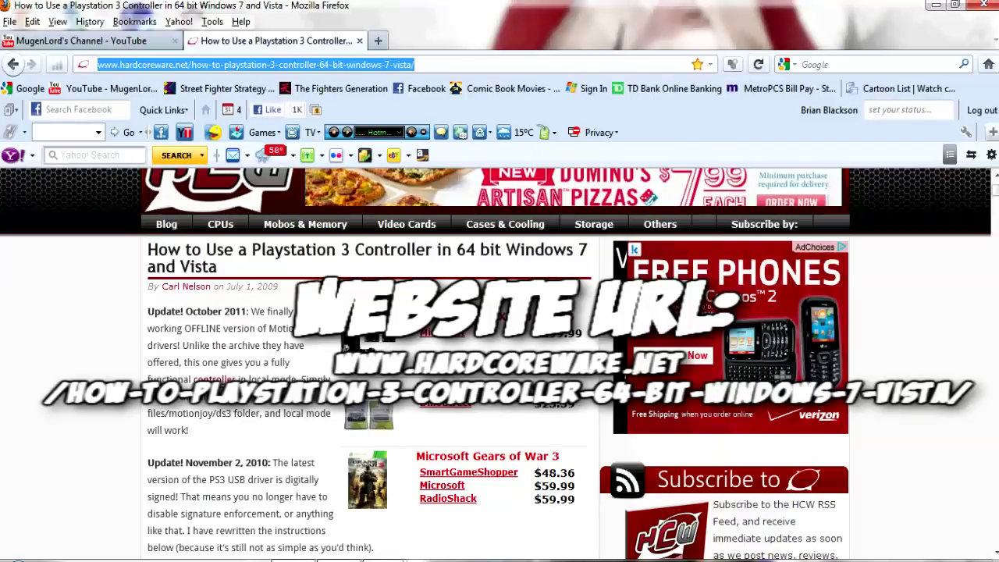
# Step: Read the PS3 controller guide from its introduction down to the section with the driver download links
pyautogui.scroll(-2, 500, 359)
pyautogui.scroll(-6, 500, 359)
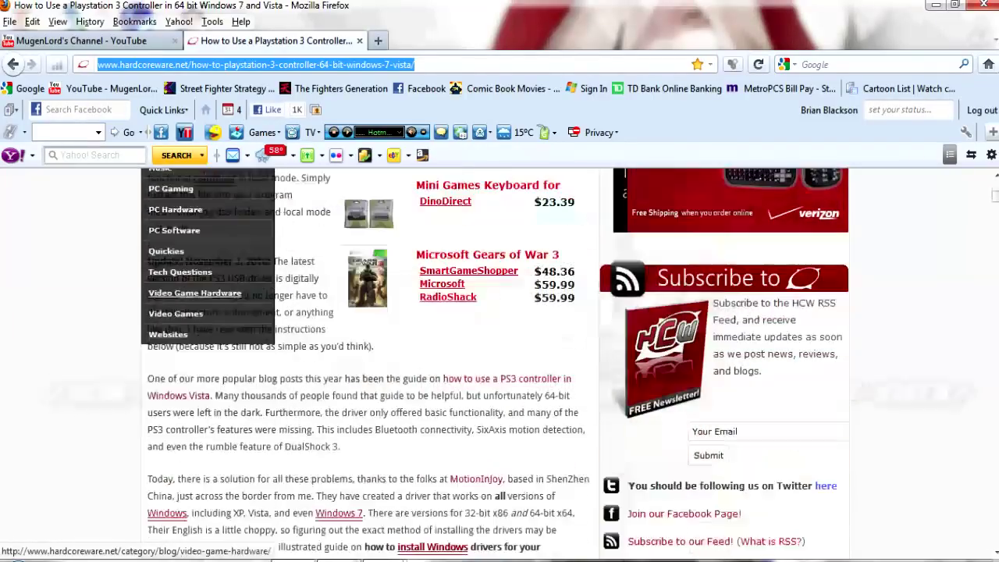
pyautogui.scroll(-2, 370, 359)
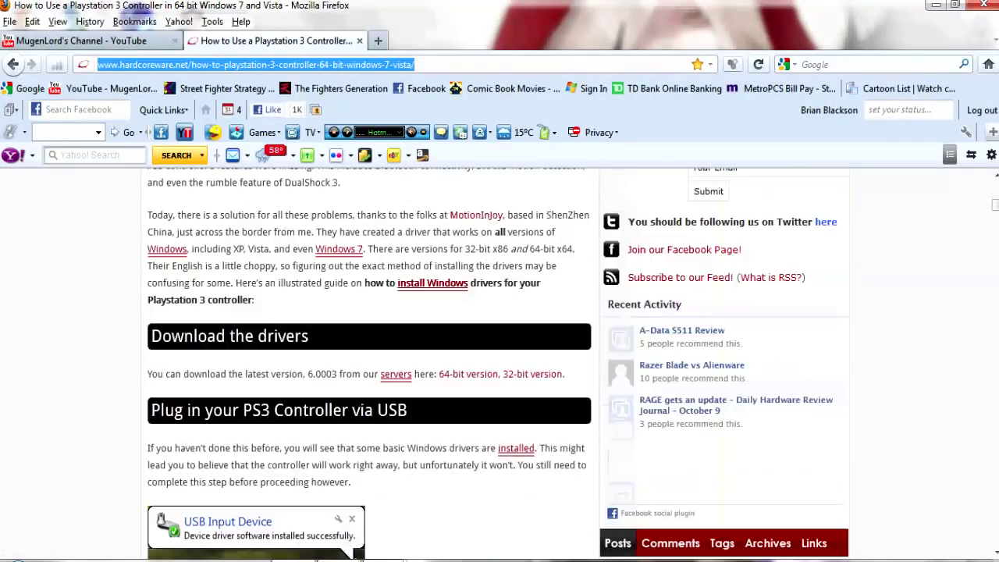
pyautogui.scroll(2, 369, 359)
pyautogui.scroll(4, 370, 360)
pyautogui.scroll(-2, 370, 359)
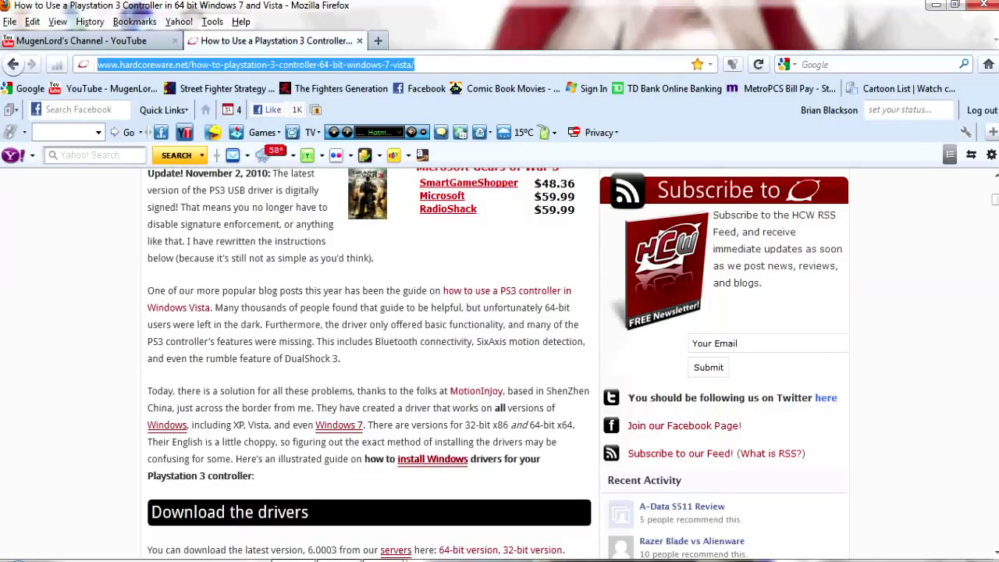
pyautogui.scroll(-2, 500, 359)
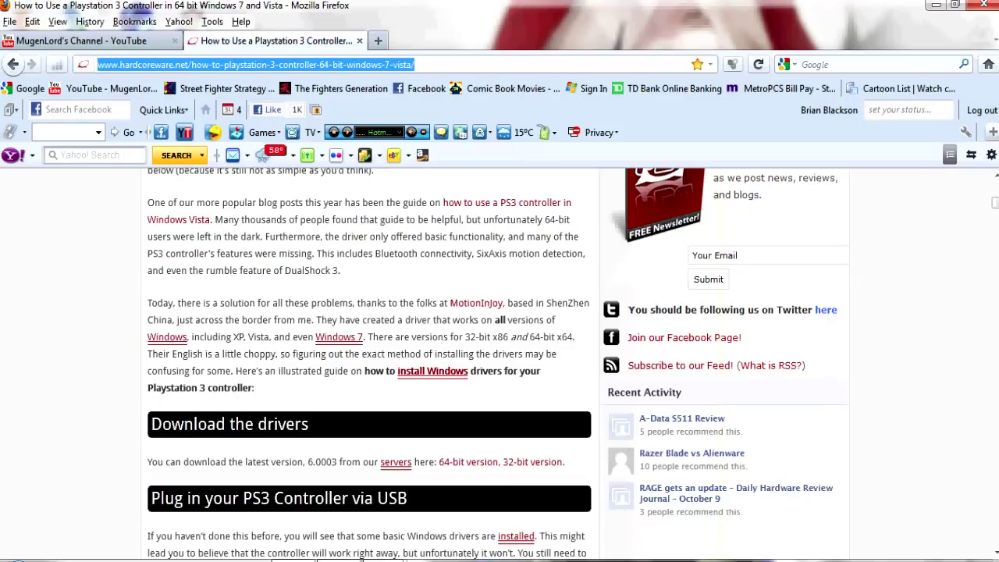
pyautogui.scroll(-2, 367, 359)
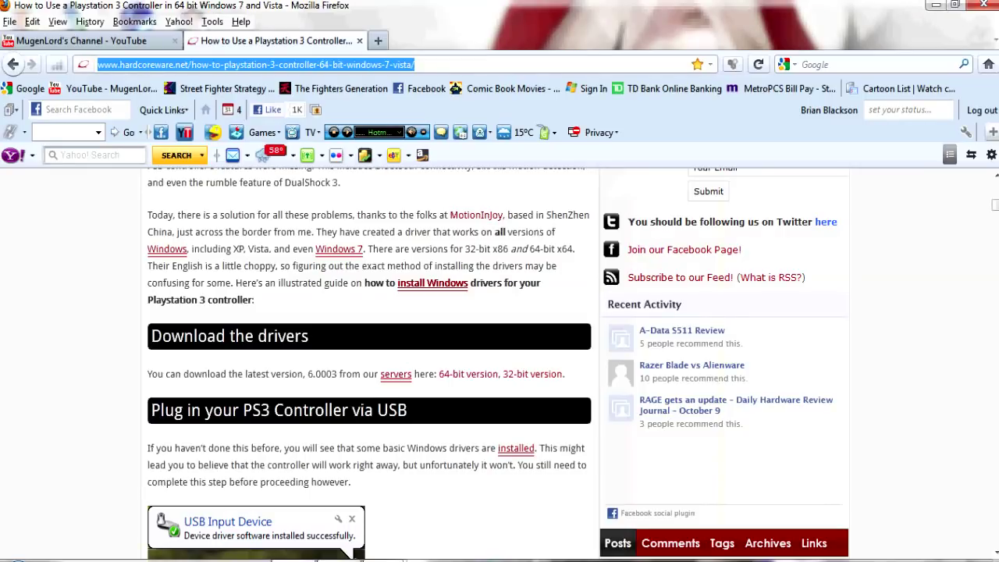
# Step: Check the computer's system type in the System properties window and close it
pyautogui.press('super')
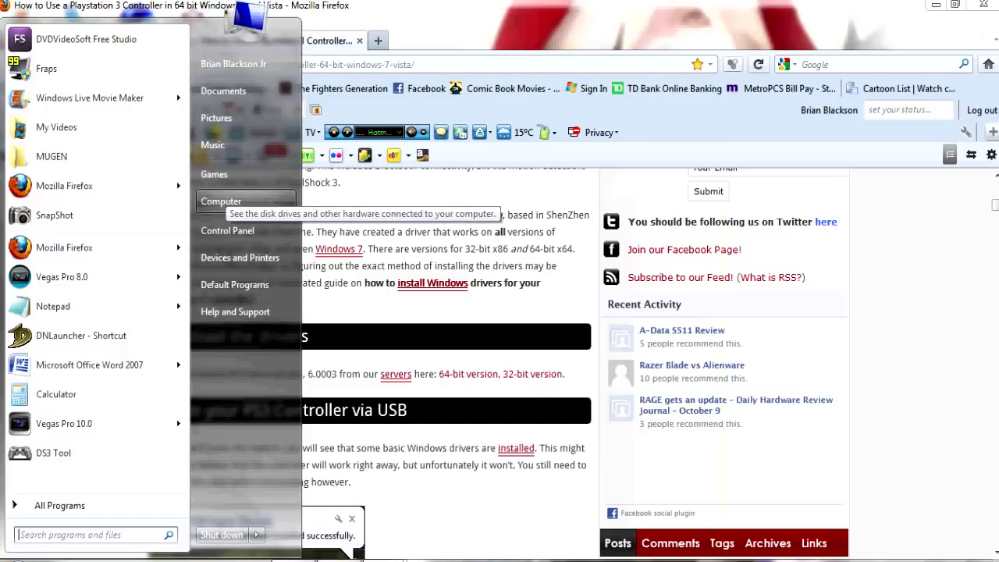
pyautogui.rightClick(228, 201)
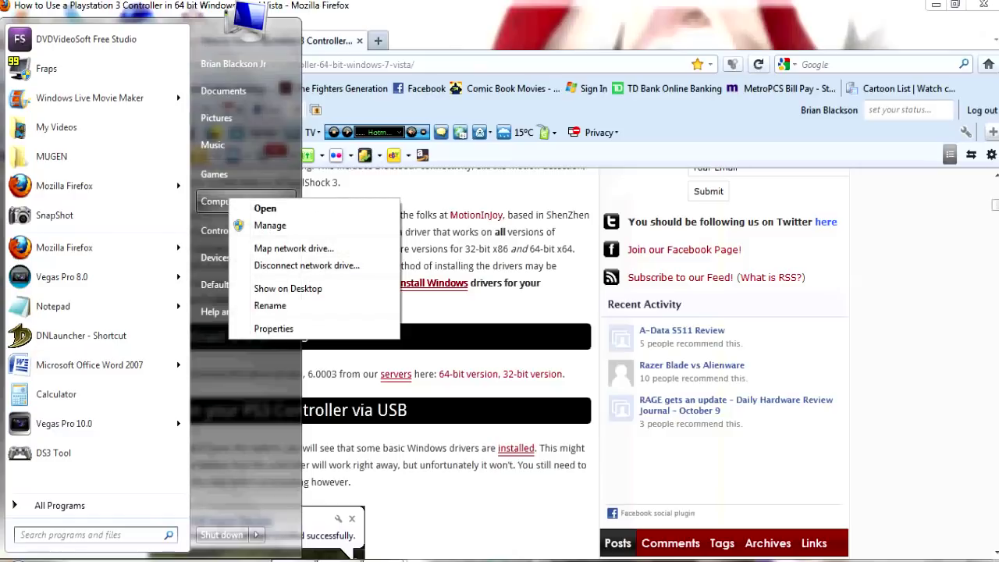
pyautogui.click(273, 328)
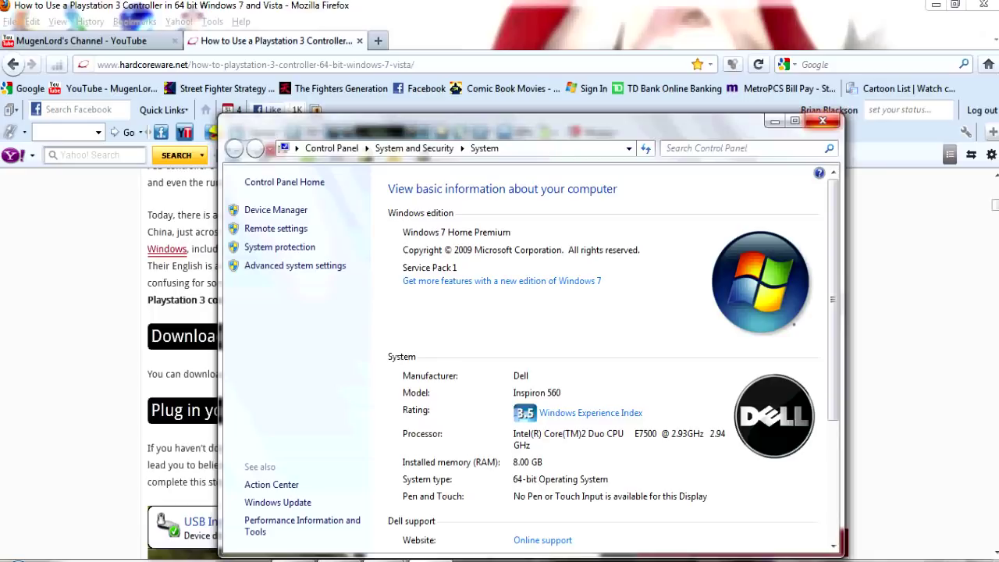
pyautogui.click(823, 121)
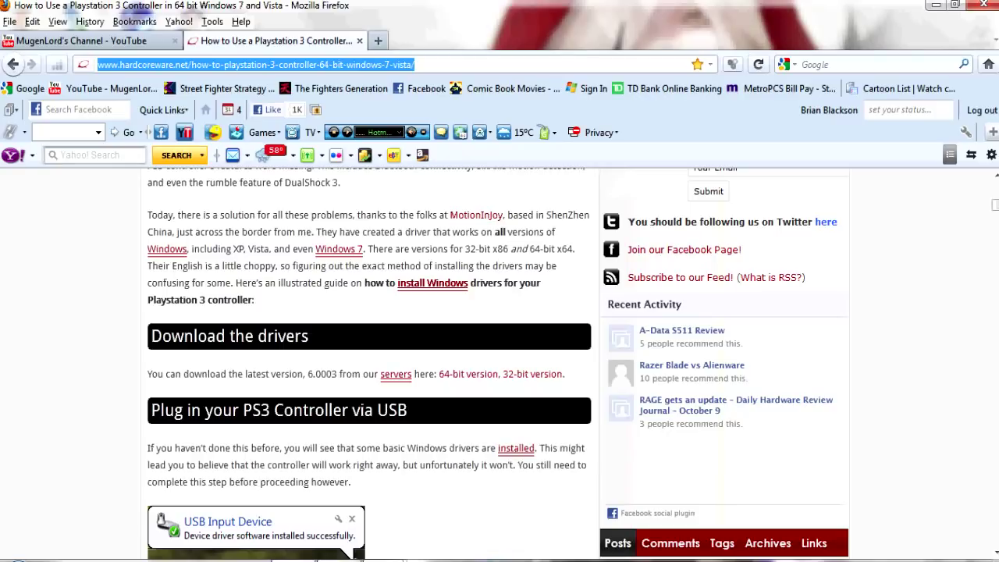
# Step: Read the guide's sections on plugging in the PS3 controller via USB and installing the MotioninJoy driver
pyautogui.scroll(-2, 500, 363)
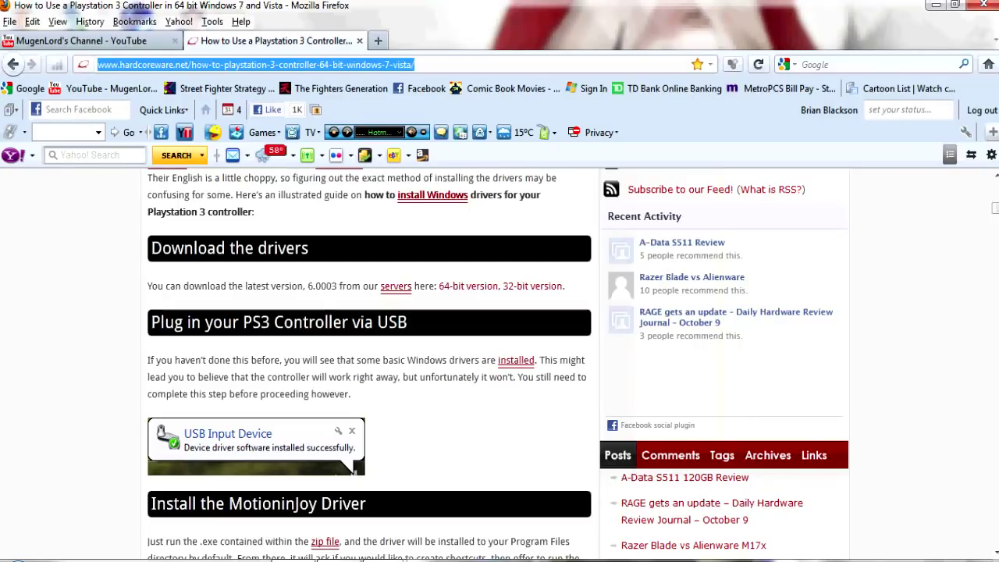
pyautogui.scroll(-4, 500, 363)
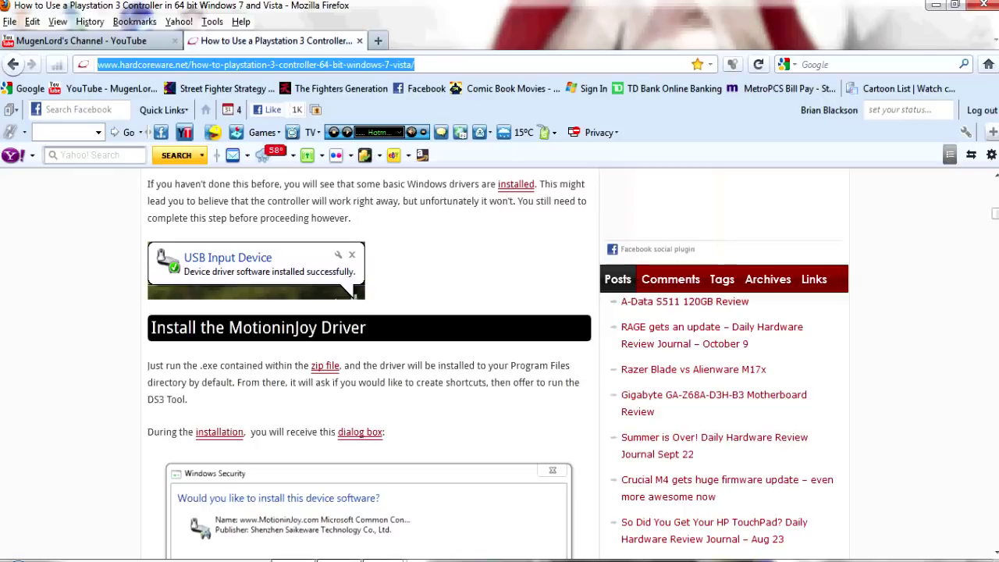
pyautogui.scroll(-2, 499, 363)
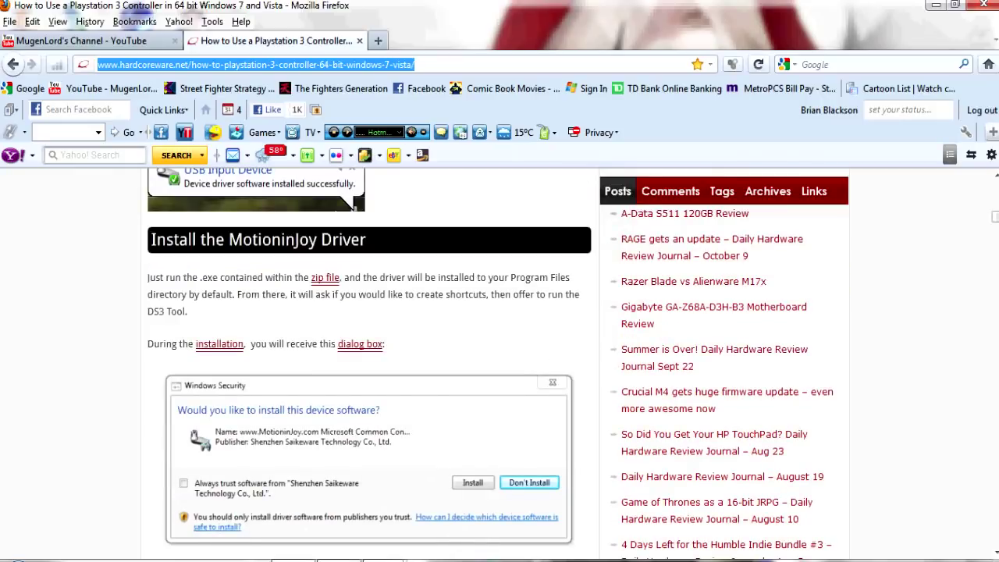
pyautogui.scroll(-4, 523, 250)
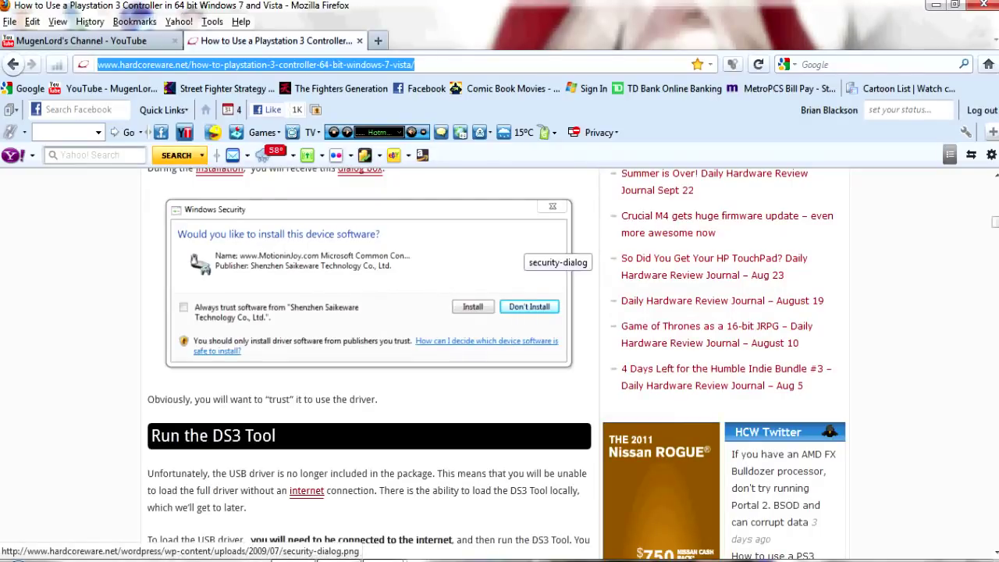
pyautogui.scroll(11, 366, 327)
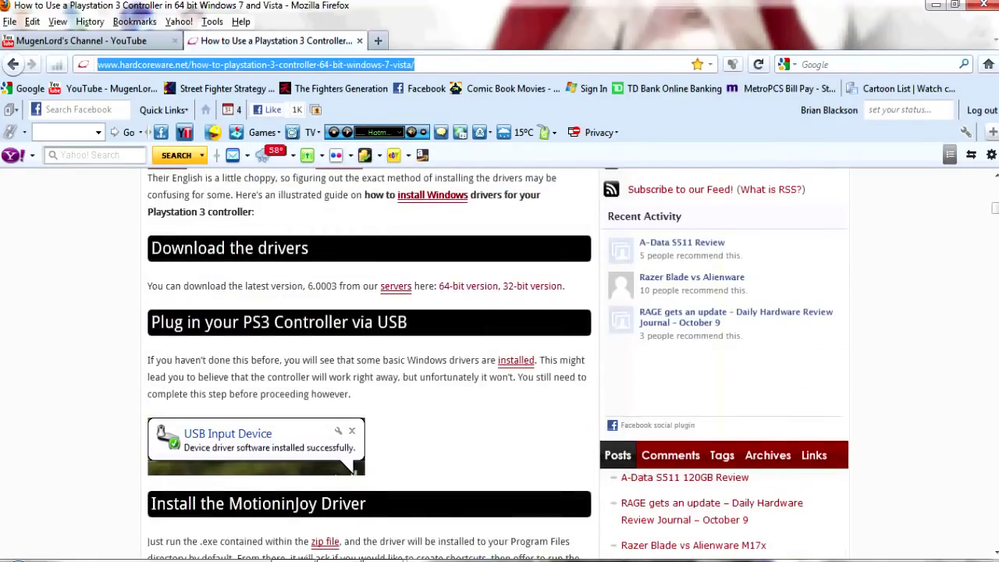
pyautogui.scroll(-9, 366, 328)
# Step: Open the Downloads folder inside the personal user folder
pyautogui.press('super')
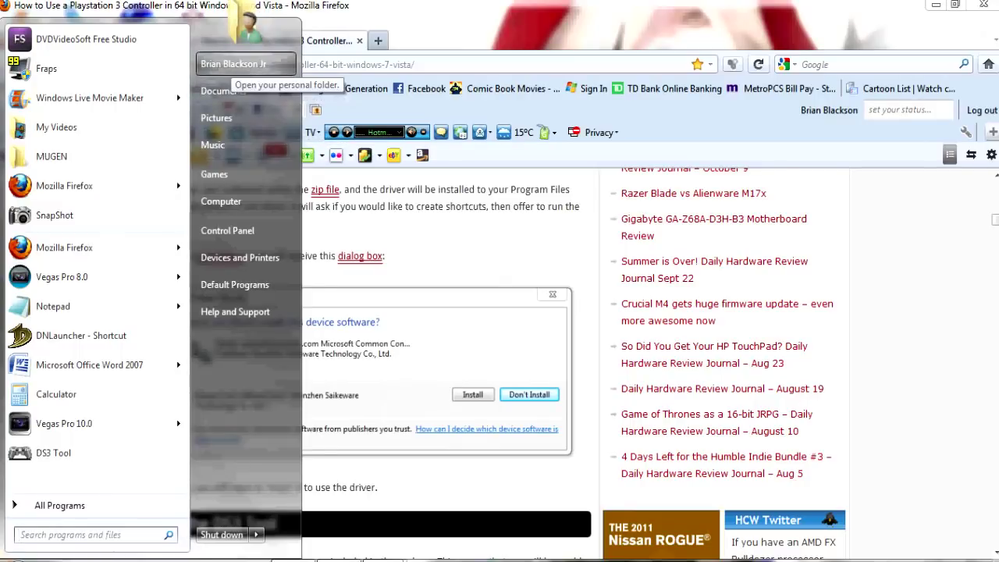
pyautogui.press('Return')
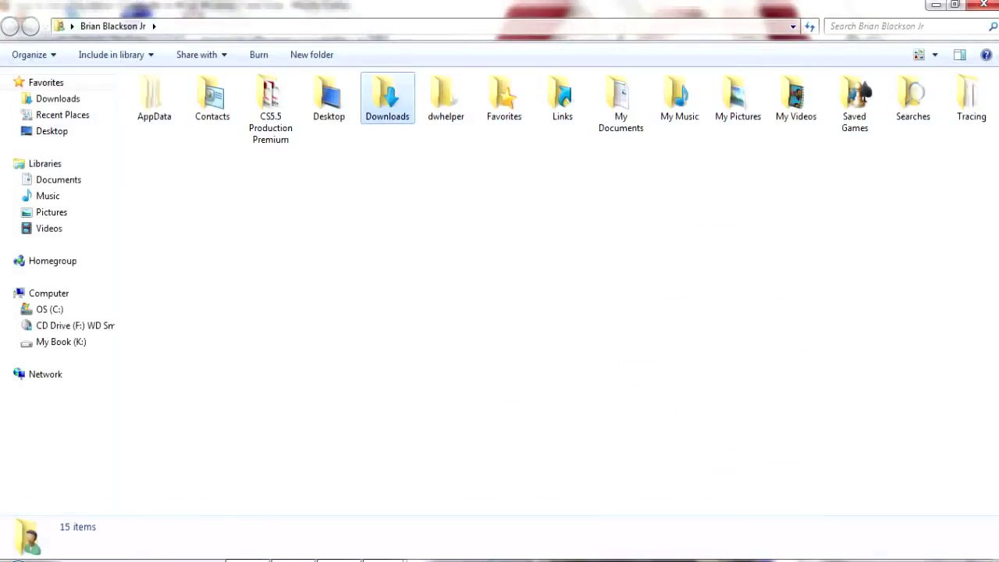
pyautogui.press('Return')
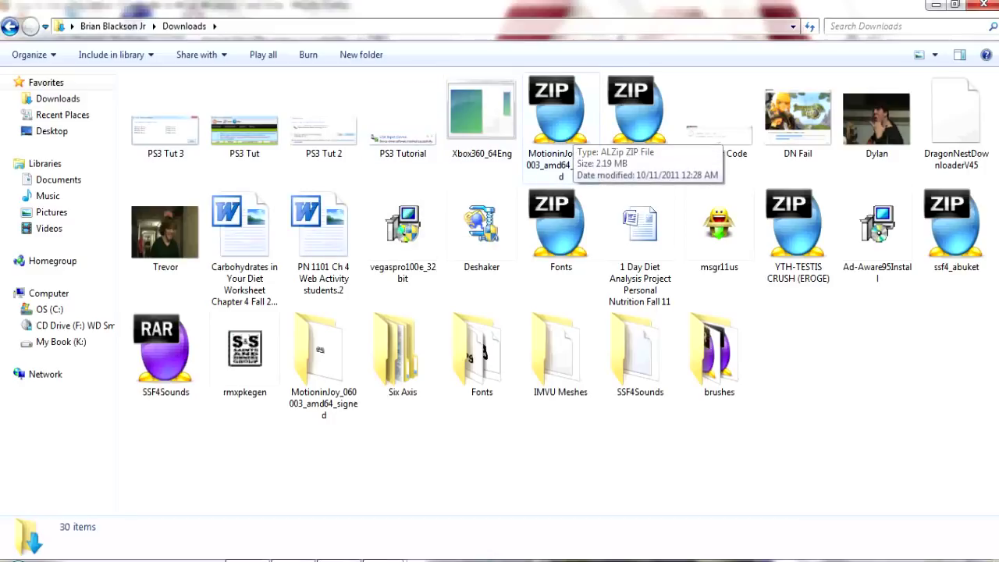
# Step: Start extracting the MotioninJoy_060003_amd64_signed zip into Downloads with ALZip, and cancel the extraction at the duplicate-file prompt
pyautogui.click(566, 129)
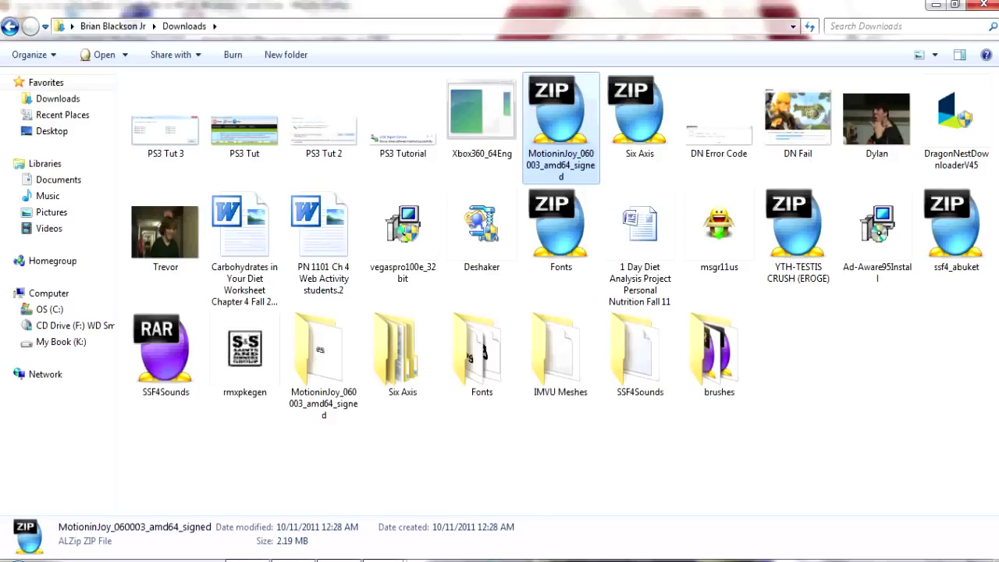
pyautogui.rightClick(573, 66)
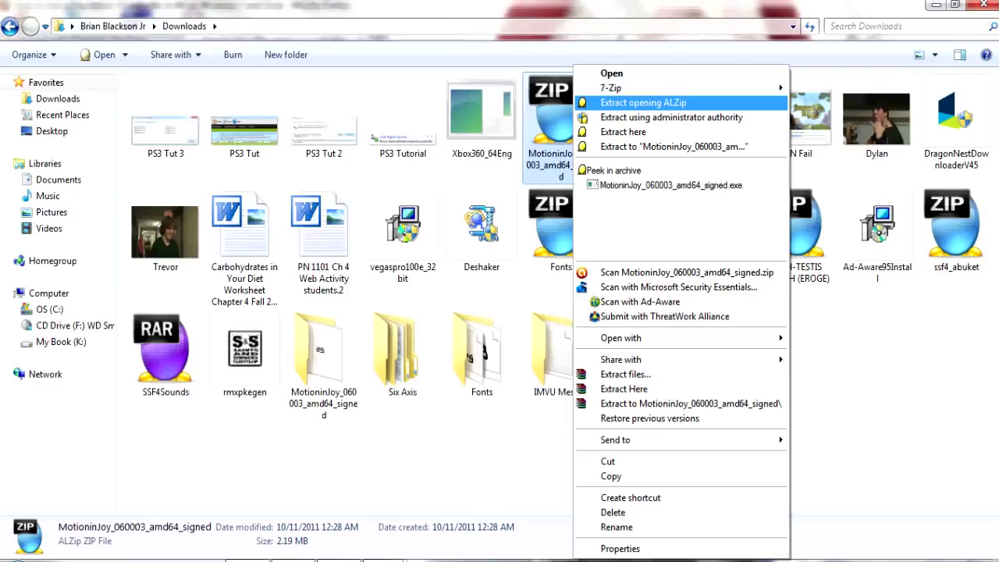
pyautogui.press('Return')
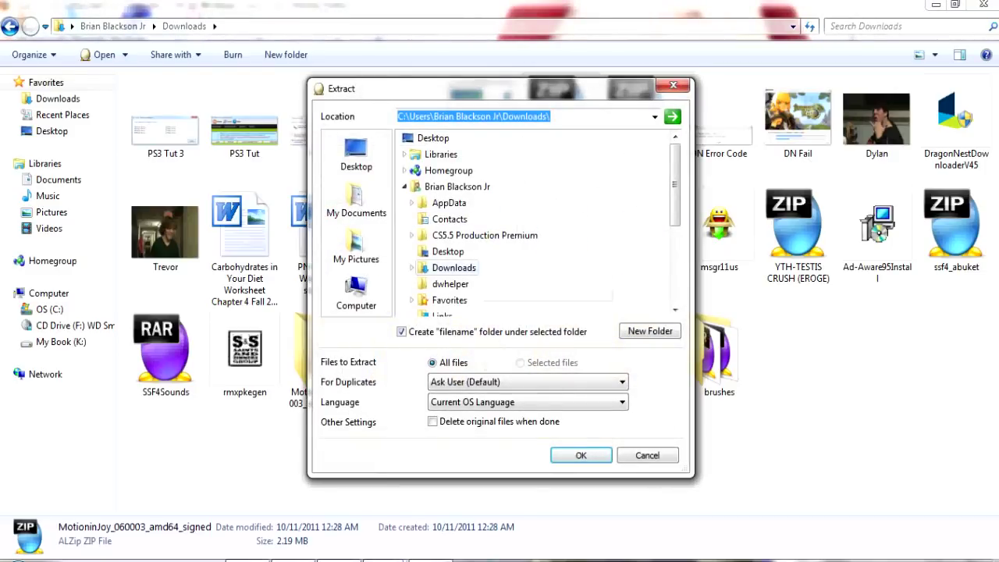
pyautogui.press('Return')
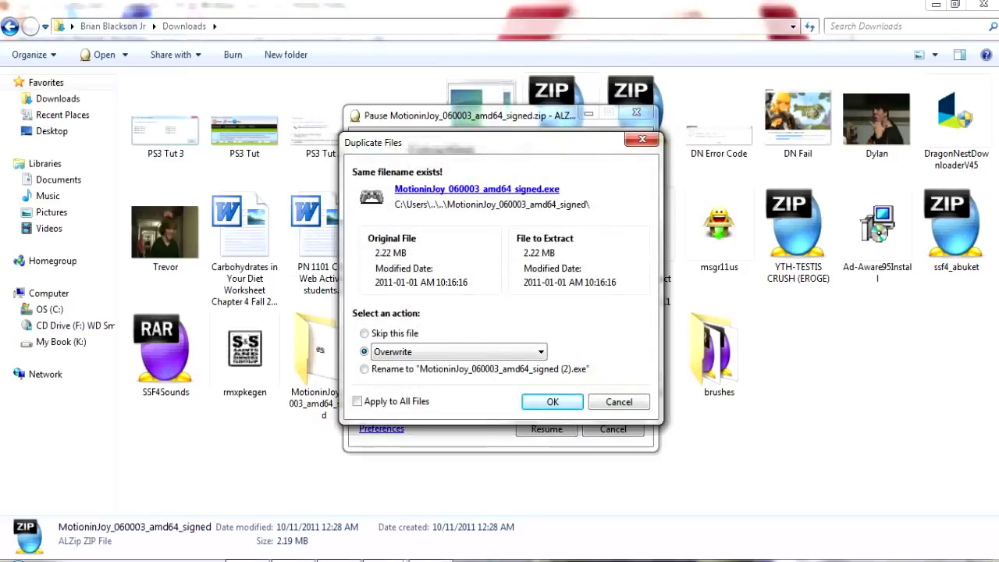
pyautogui.press('Escape')
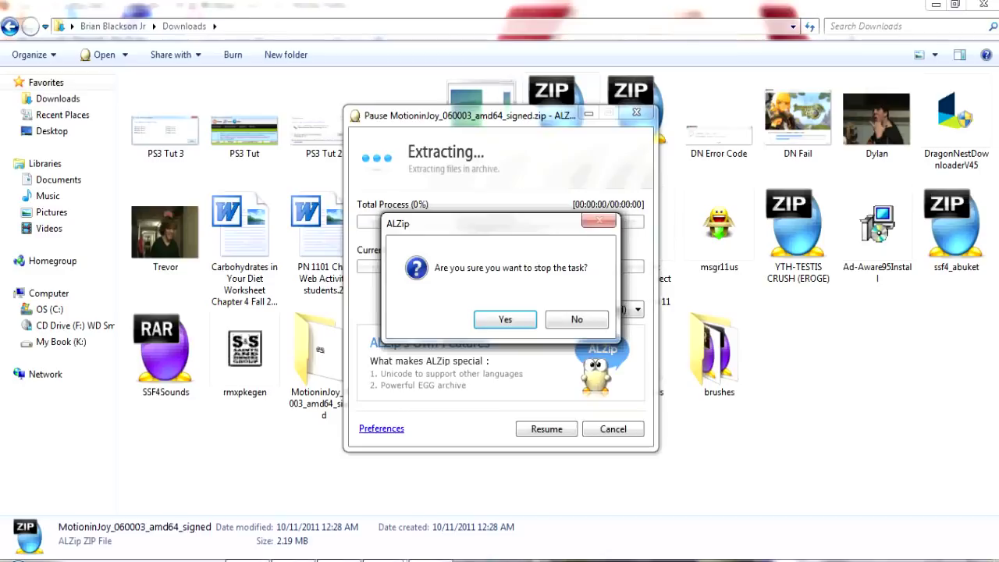
pyautogui.press('Escape')
pyautogui.press('Escape')
pyautogui.press('Return')
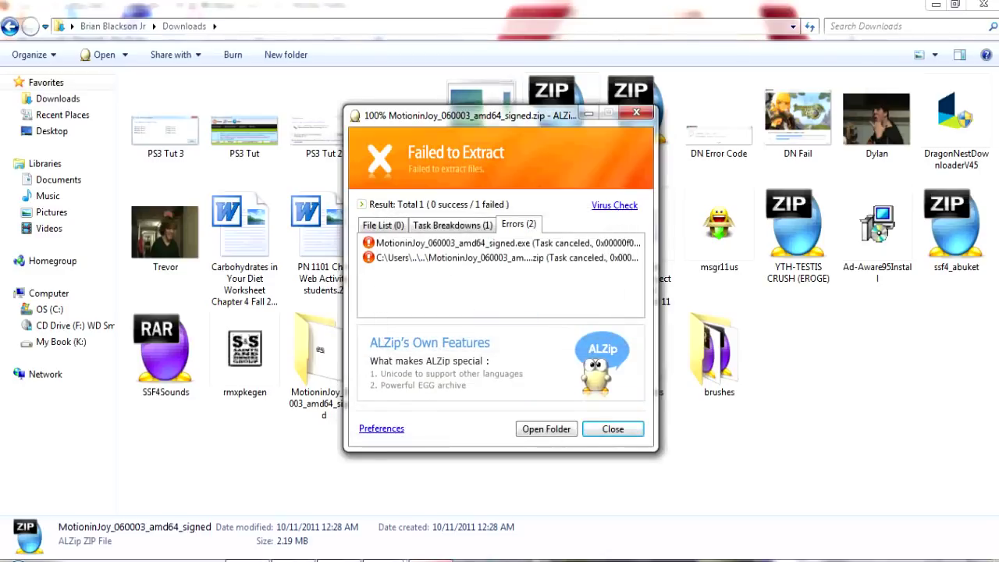
pyautogui.press('Return')
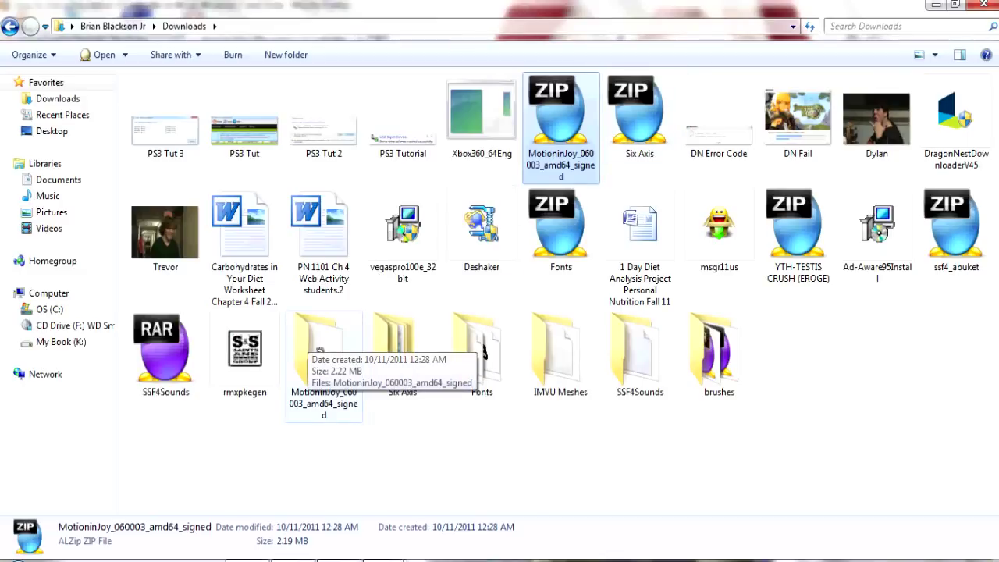
# Step: Open the extracted MotioninJoy_060003_amd64_signed folder, and switch to Firefox to read the guide's Run the DS3 Tool section
pyautogui.doubleClick(320, 349)
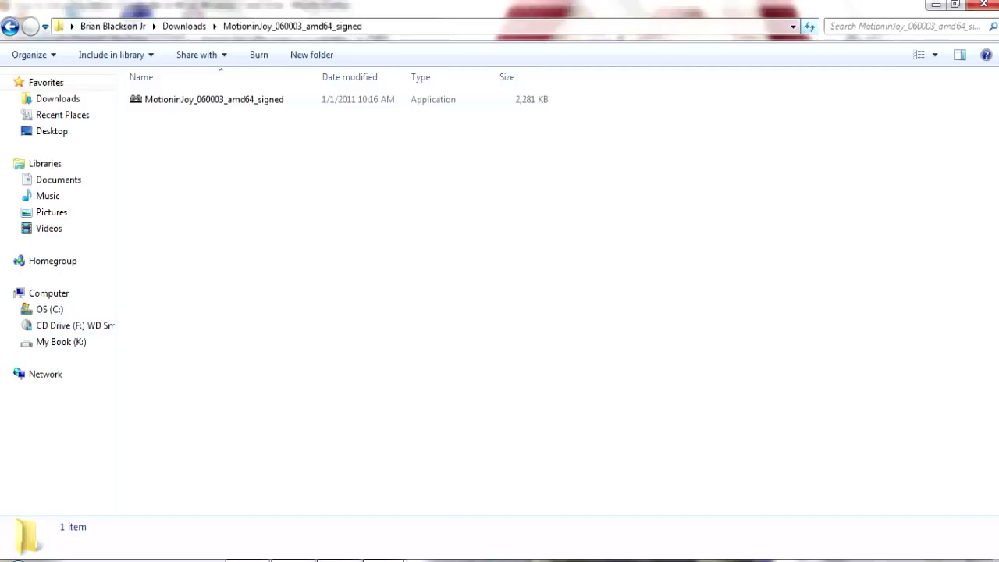
pyautogui.hotkey('alt', 'Tab')
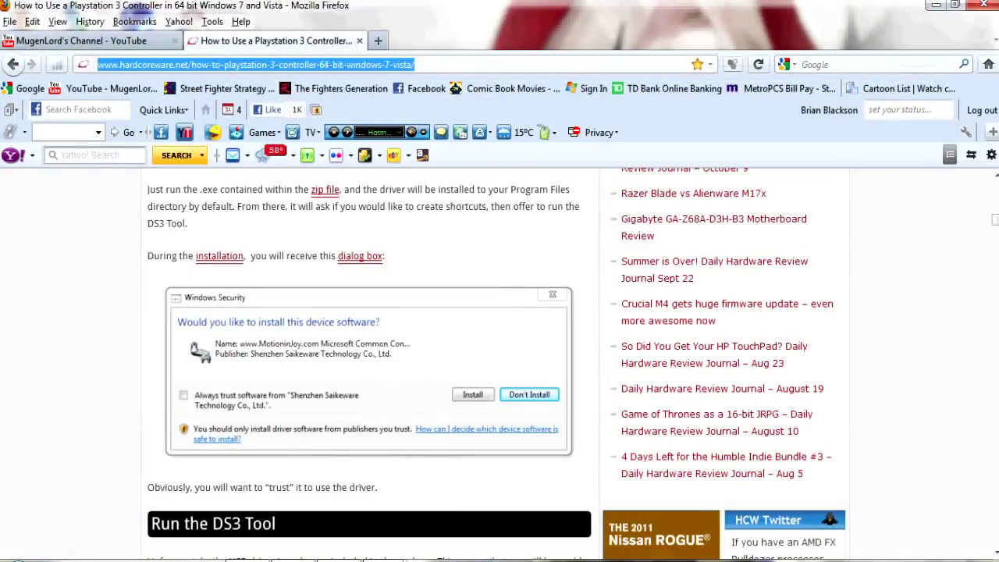
pyautogui.click(219, 297)
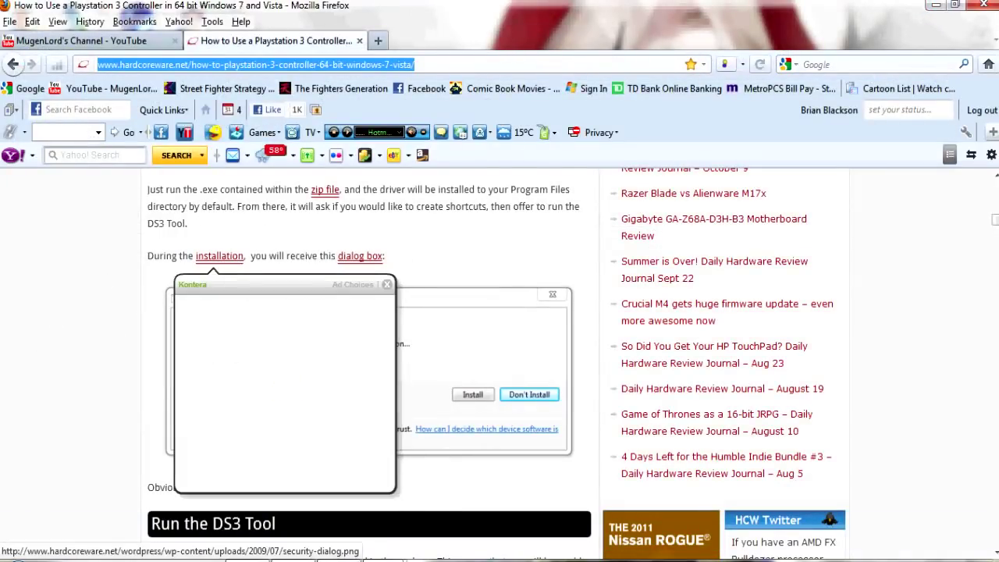
pyautogui.scroll(-4, 367, 352)
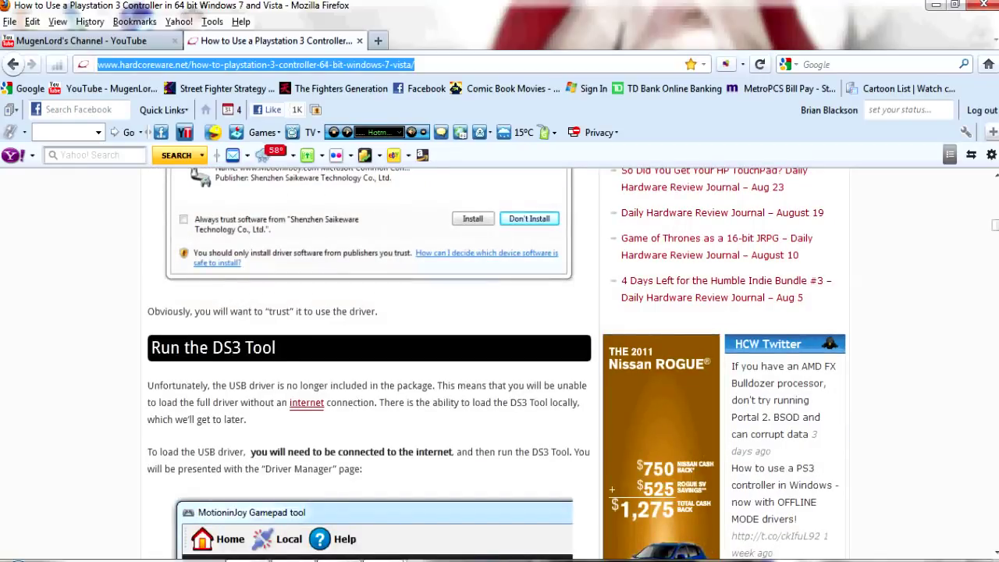
pyautogui.scroll(-4, 367, 352)
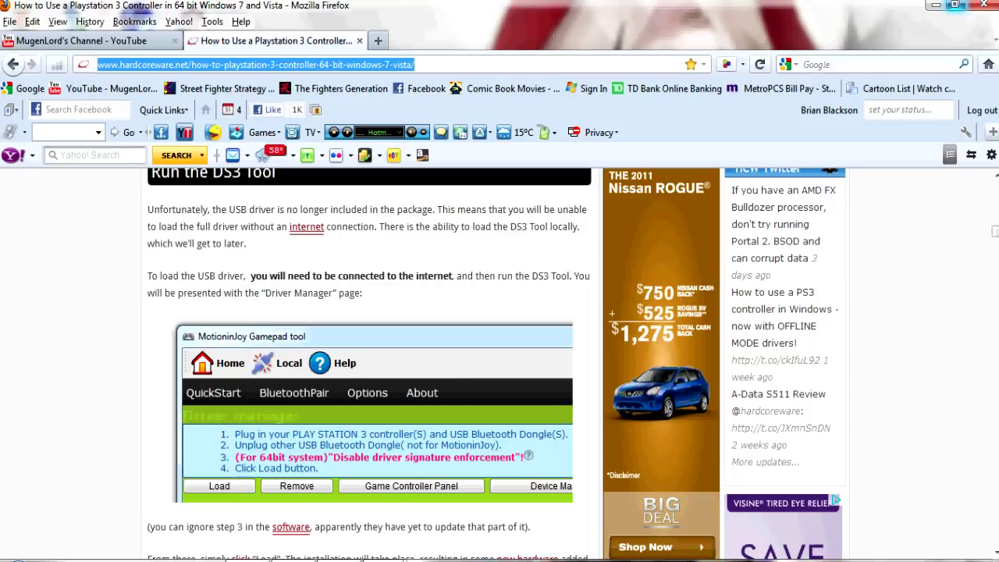
# Step: Launch DS3 Tool from the desktop and open its driver manager page
pyautogui.click(936, 5)
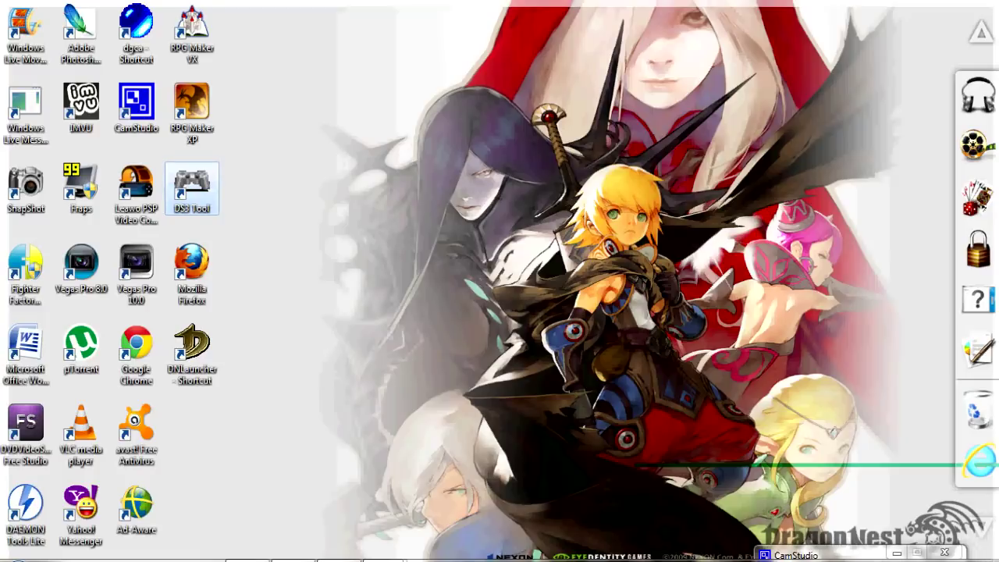
pyautogui.doubleClick(192, 187)
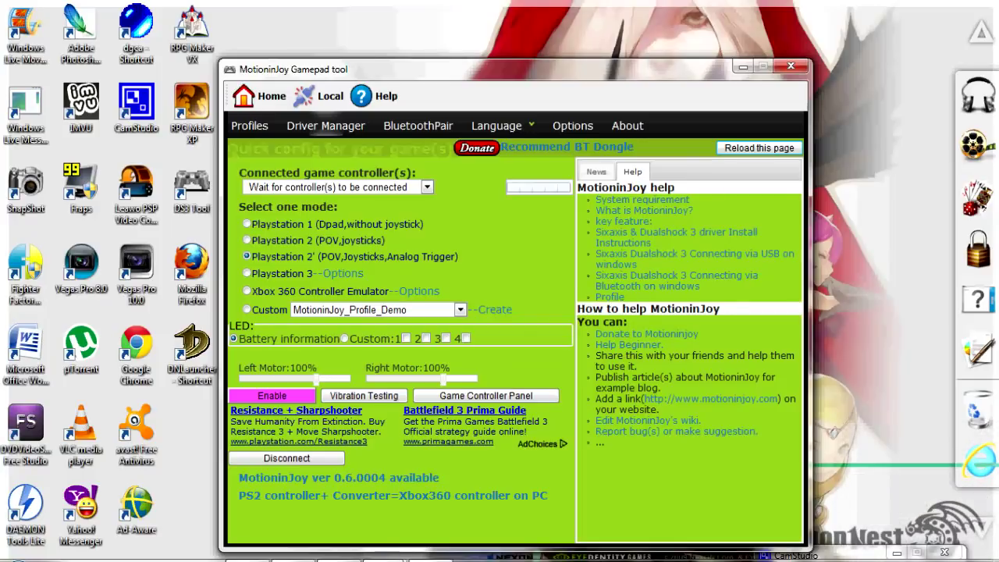
pyautogui.hotkey('alt', 'F4')
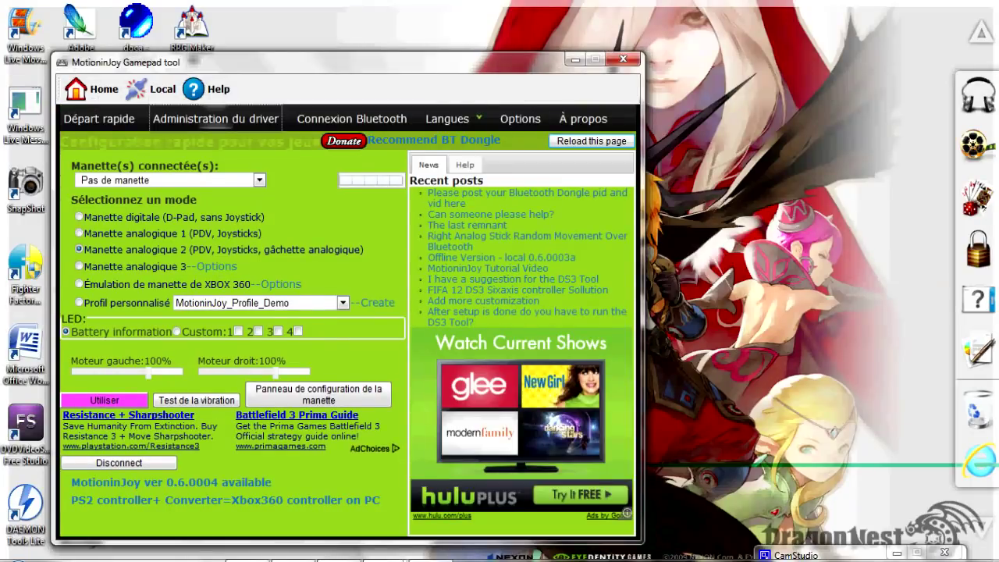
pyautogui.click(216, 118)
pyautogui.moveTo(235, 63); pyautogui.dragTo(418, 49)
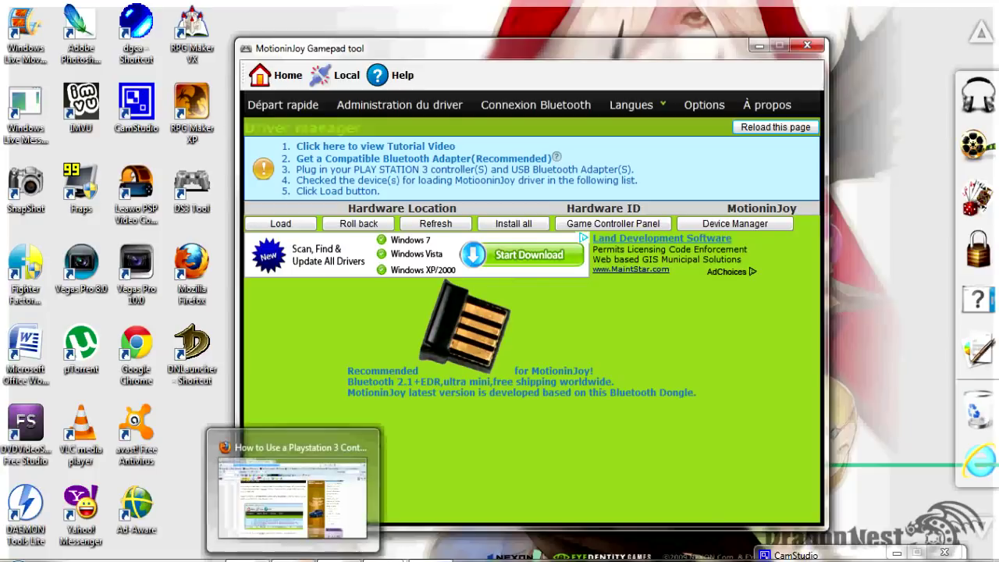
# Step: Switch back to Firefox and read the guide's instructions for loading the USB driver
pyautogui.click(304, 557)
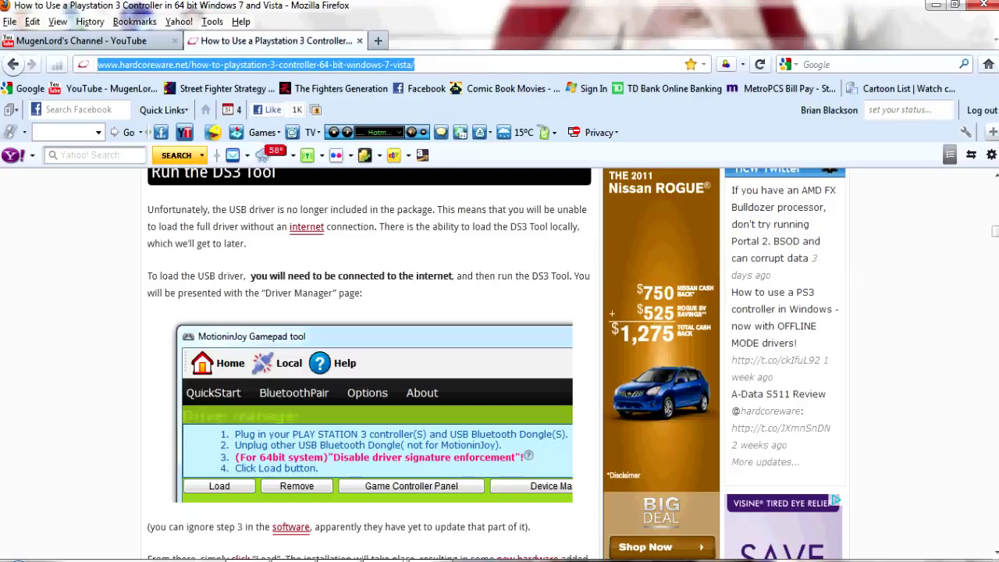
pyautogui.scroll(-2, 367, 351)
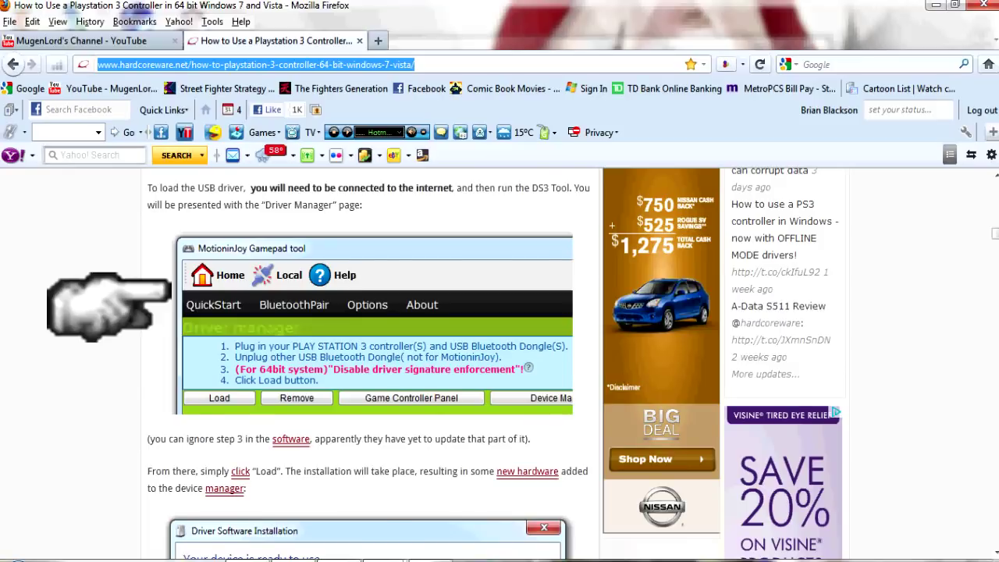
# Step: Read the guide's section on loading the USB driver, the driver installation result and the controller check
pyautogui.scroll(-2, 367, 351)
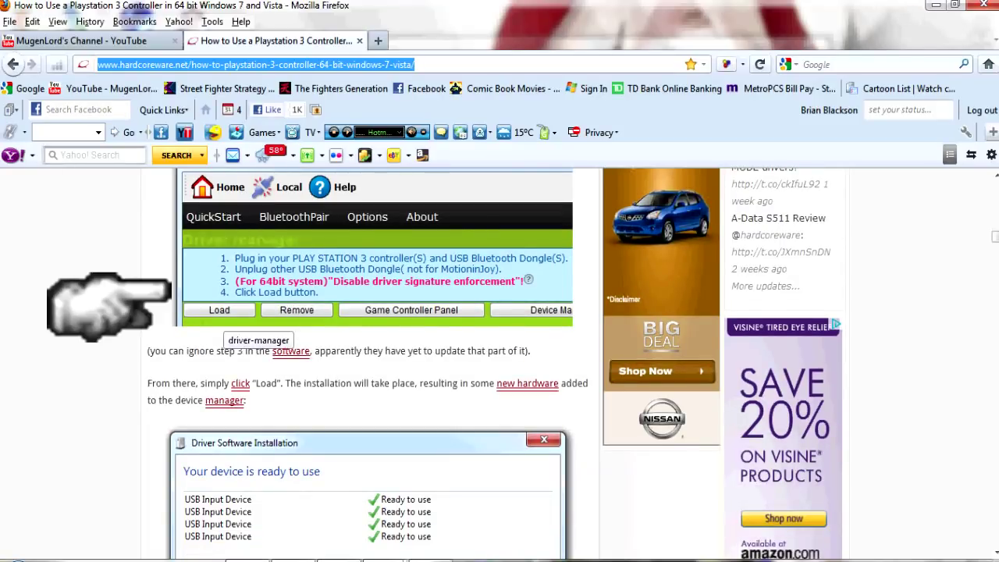
pyautogui.scroll(-2, 367, 352)
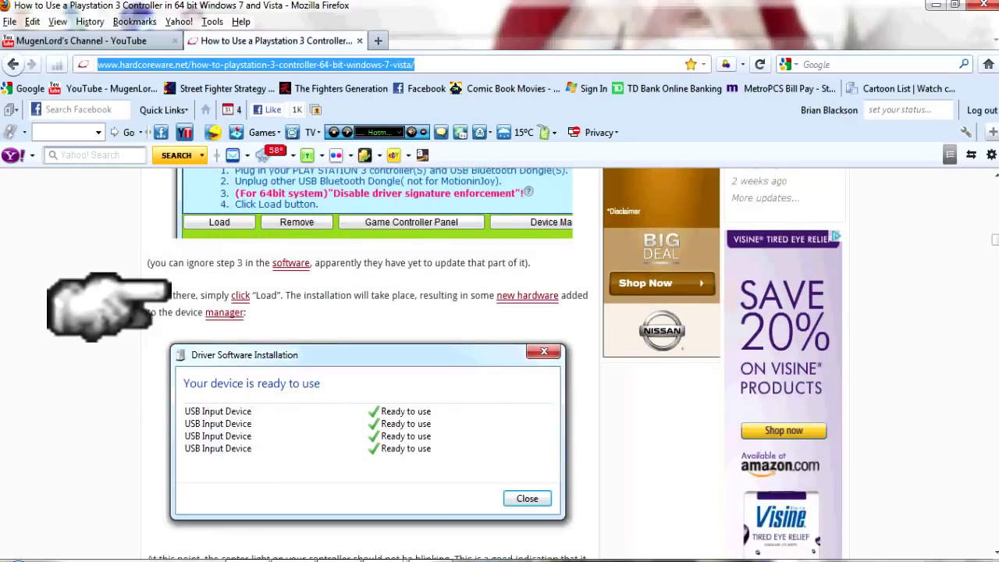
pyautogui.scroll(-2, 366, 351)
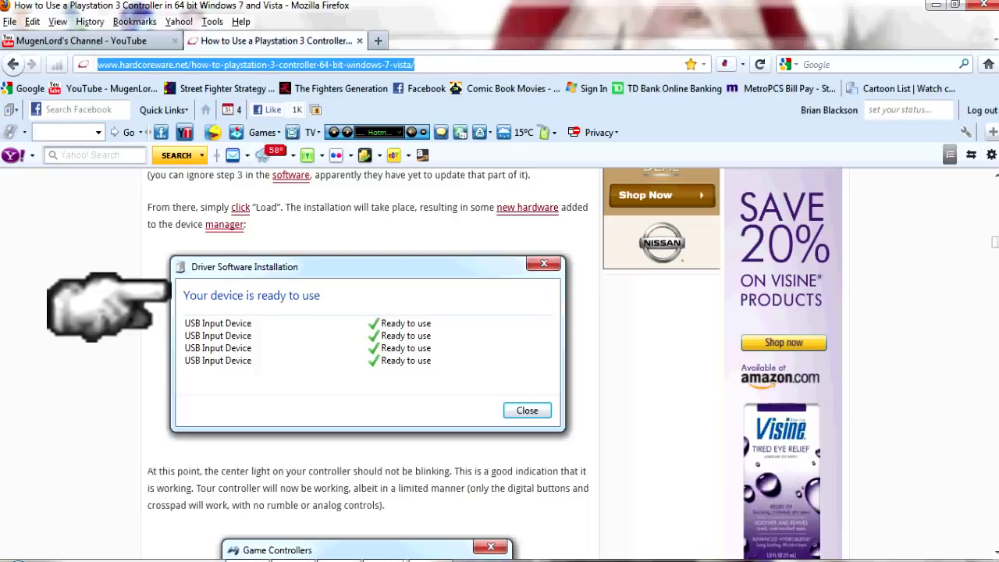
pyautogui.scroll(-4, 367, 359)
pyautogui.scroll(10, 367, 359)
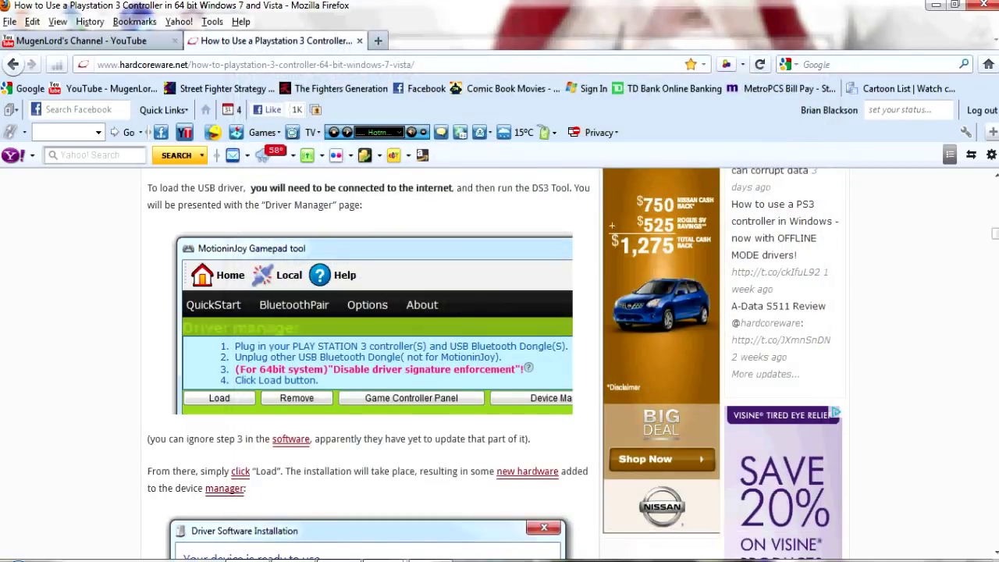
pyautogui.scroll(-4, 367, 352)
pyautogui.scroll(-2, 367, 351)
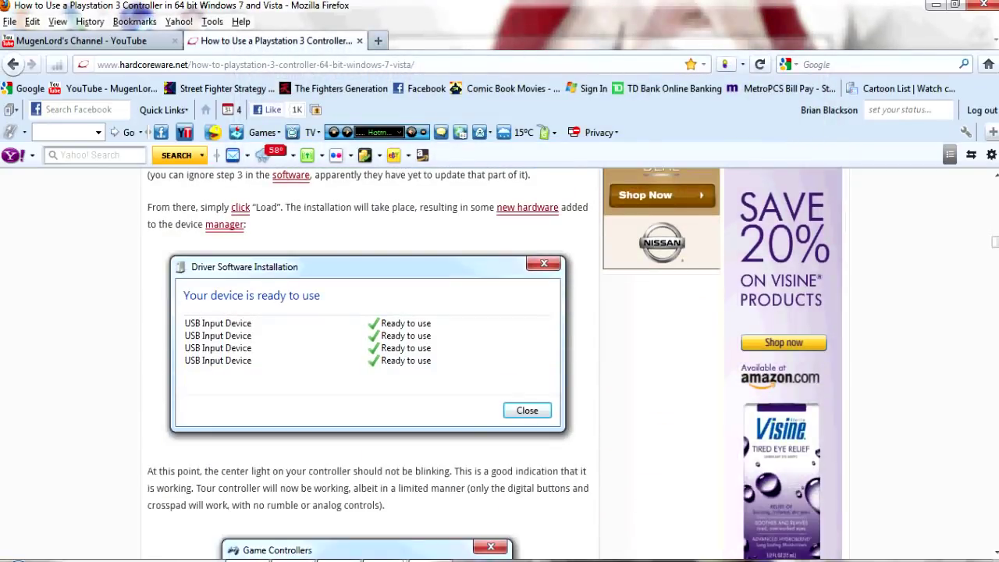
pyautogui.scroll(-4, 367, 351)
pyautogui.scroll(2, 367, 351)
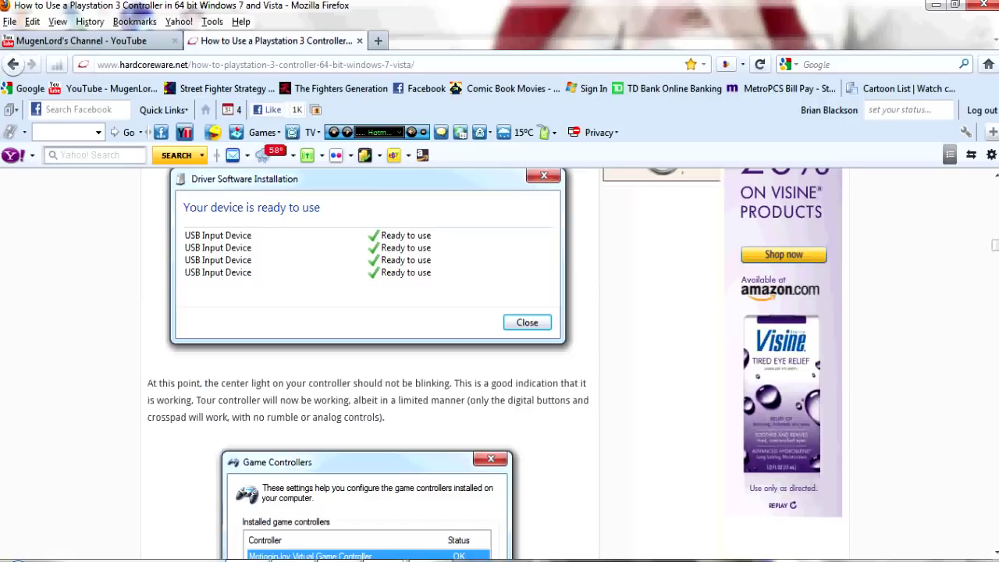
# Step: Open Devices and Printers from the Hardware and Sound category of Control Panel
pyautogui.click(23, 546)
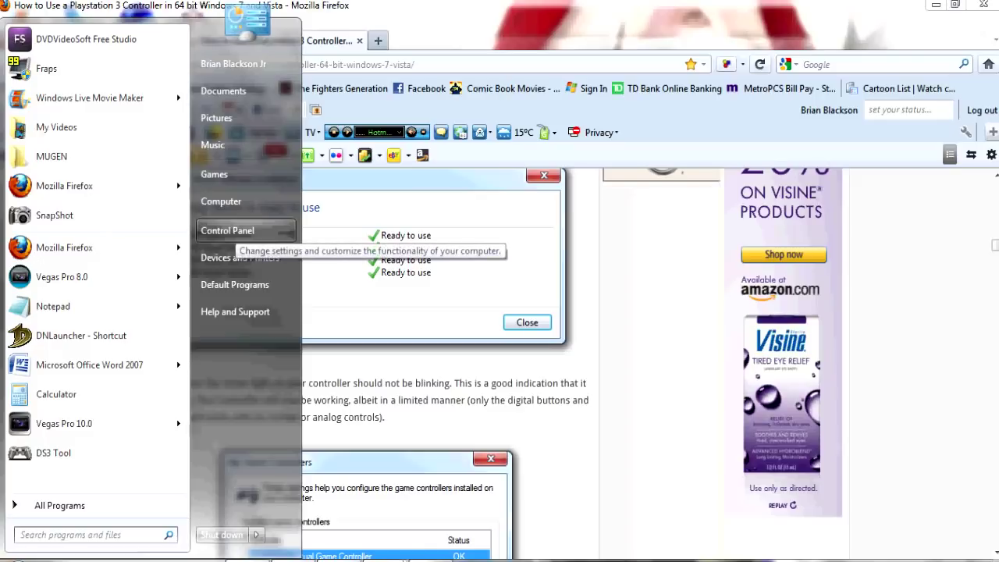
pyautogui.press('Escape')
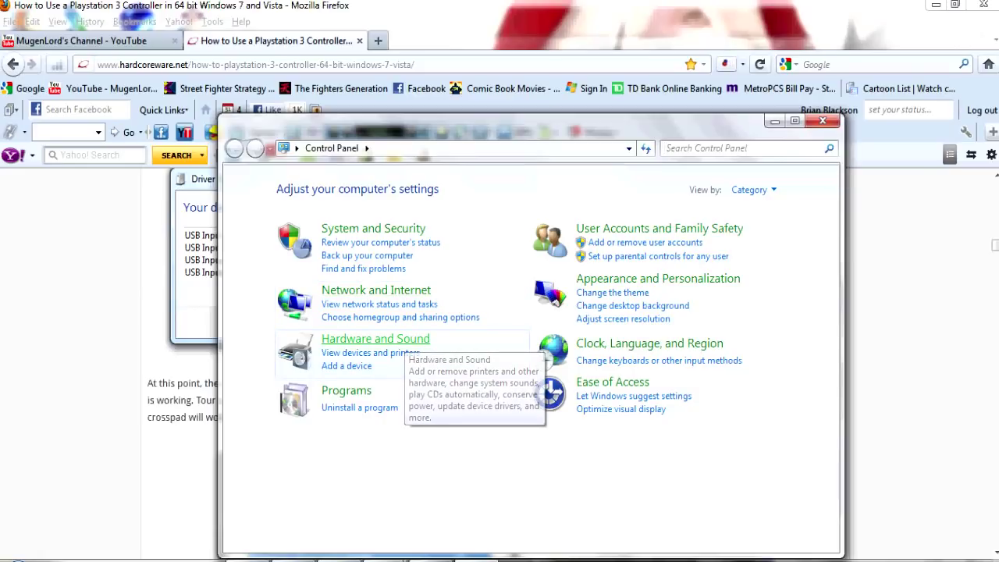
pyautogui.click(394, 339)
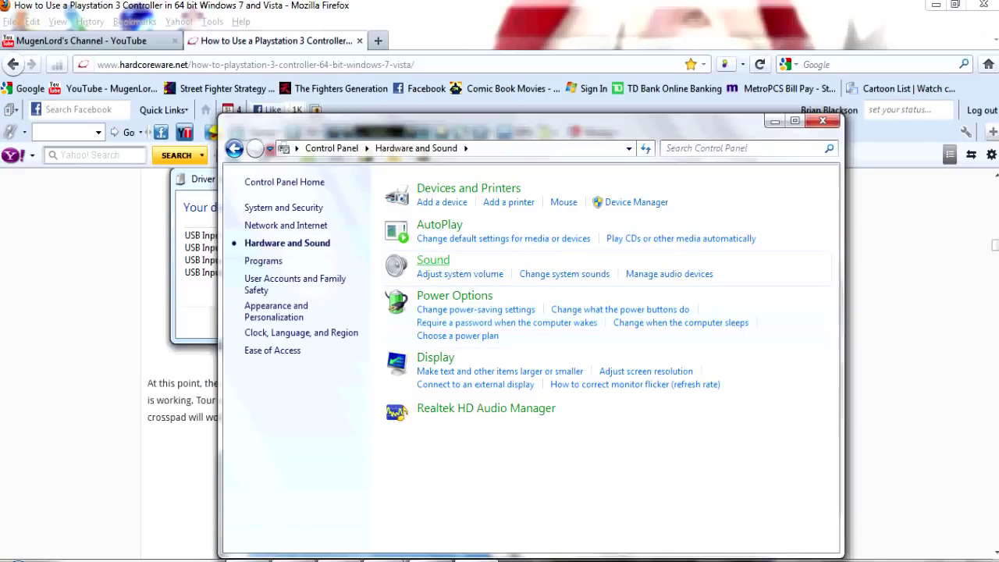
pyautogui.click(468, 188)
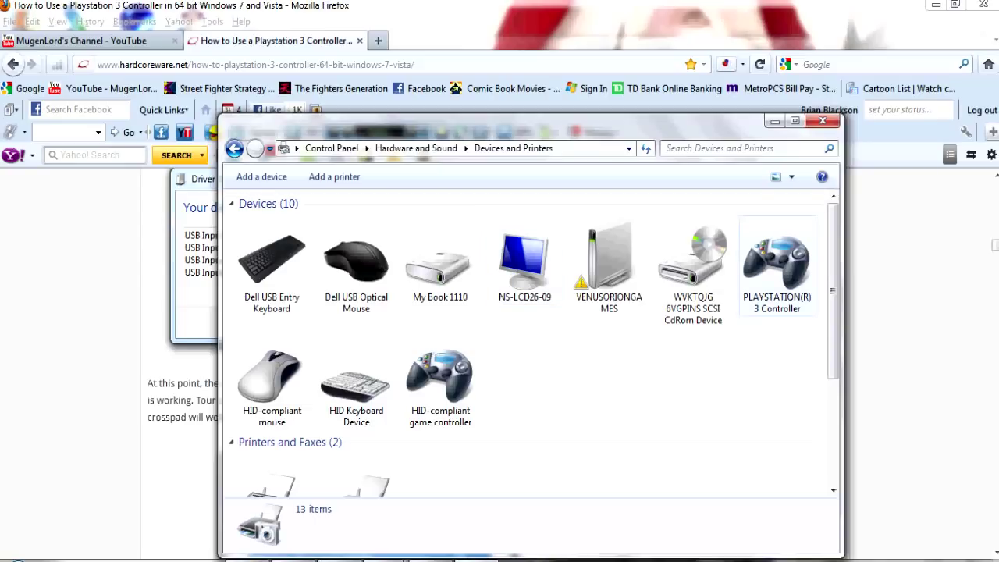
# Step: View the test page of the MotioninJoy Virtual Game Controller through the HID-compliant game controller's settings, and close both dialogs
pyautogui.click(777, 265)
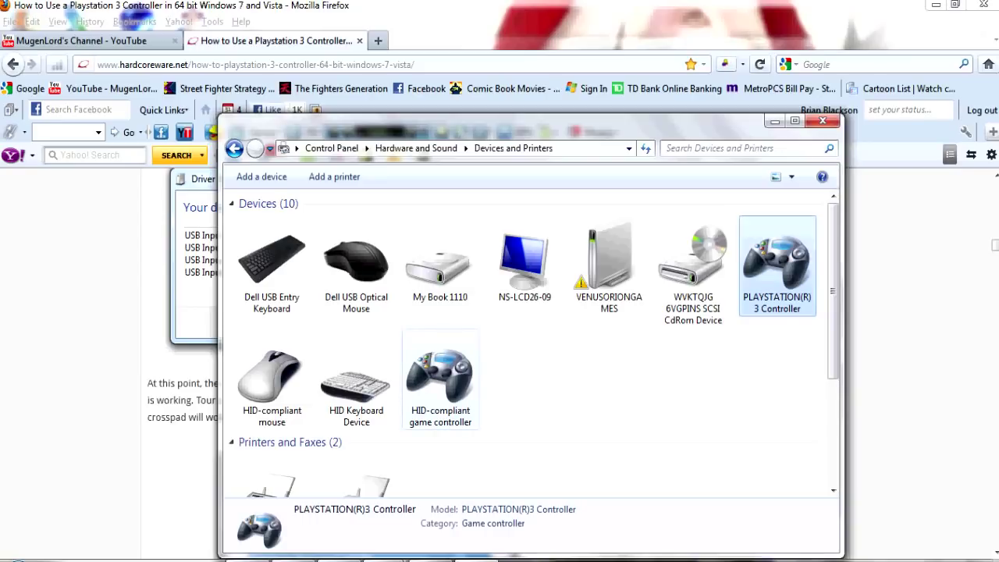
pyautogui.click(440, 379)
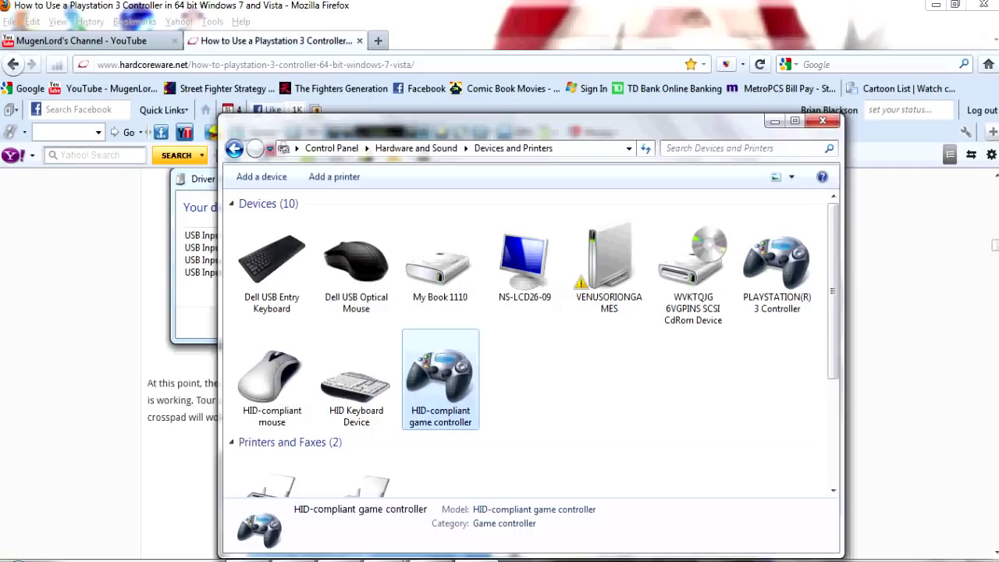
pyautogui.rightClick(414, 391)
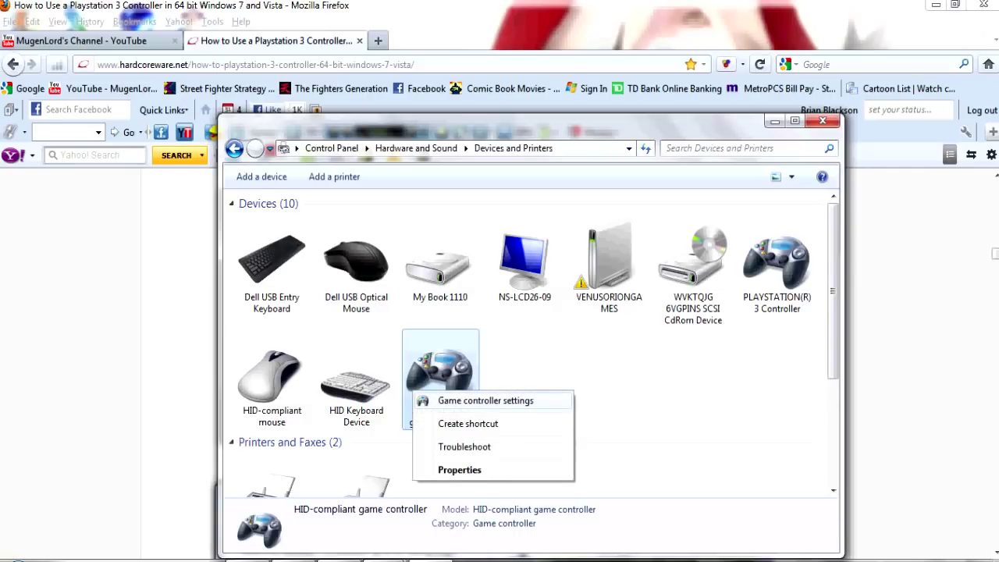
pyautogui.click(485, 400)
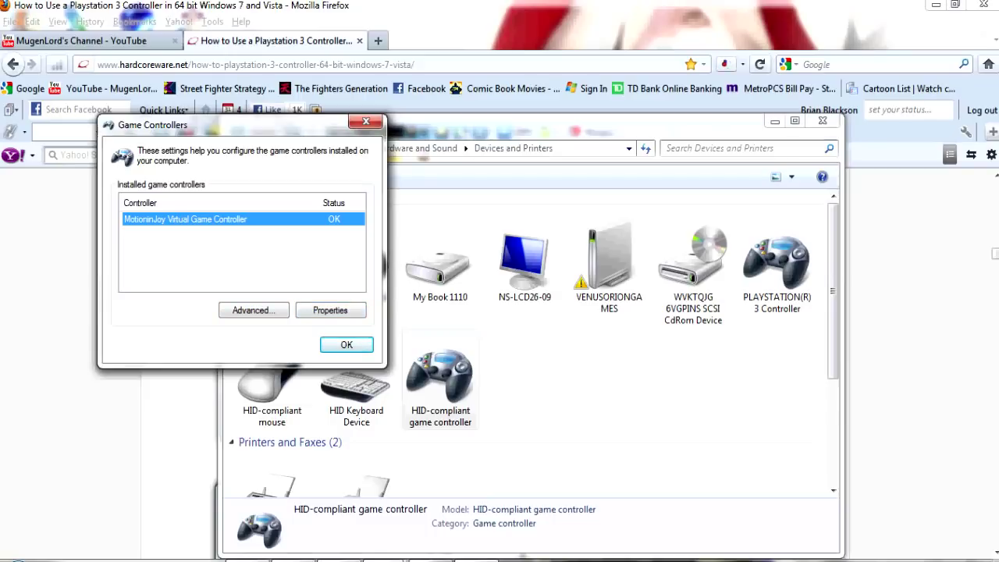
pyautogui.click(330, 309)
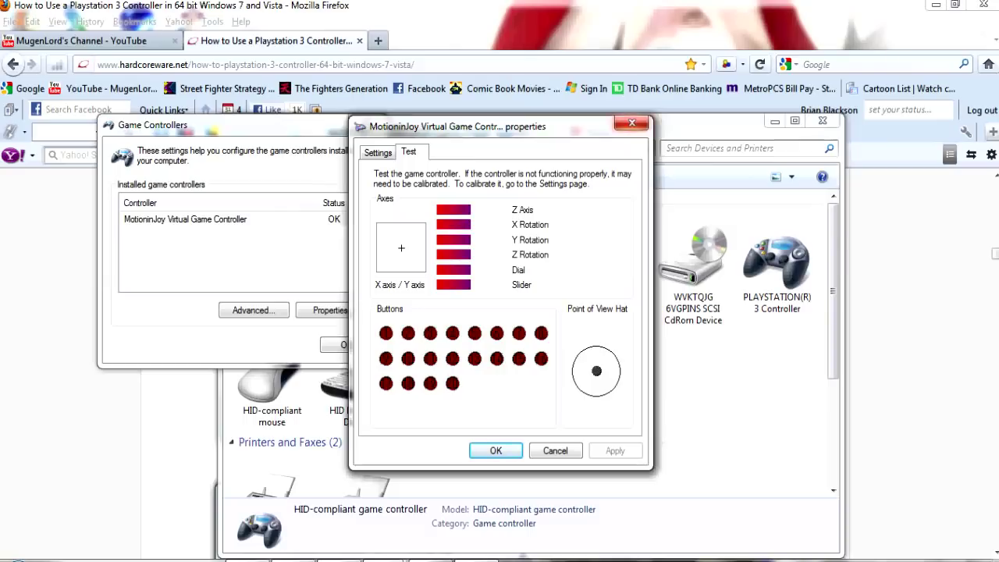
pyautogui.click(632, 122)
pyautogui.click(366, 121)
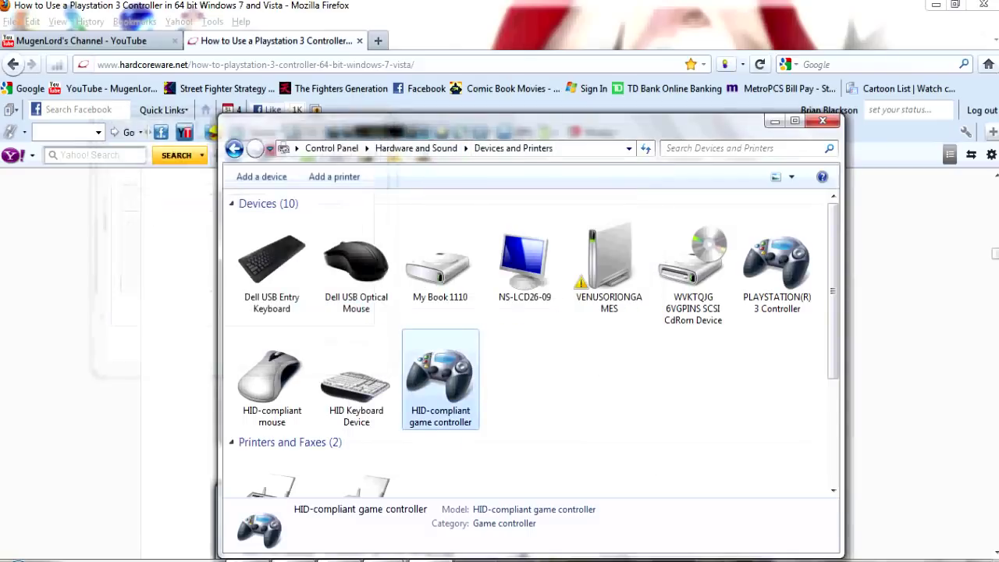
# Step: Bring up the MotioninJoy Gamepad tool already running in the background, look at its driver manager page and close the window
pyautogui.press('super')
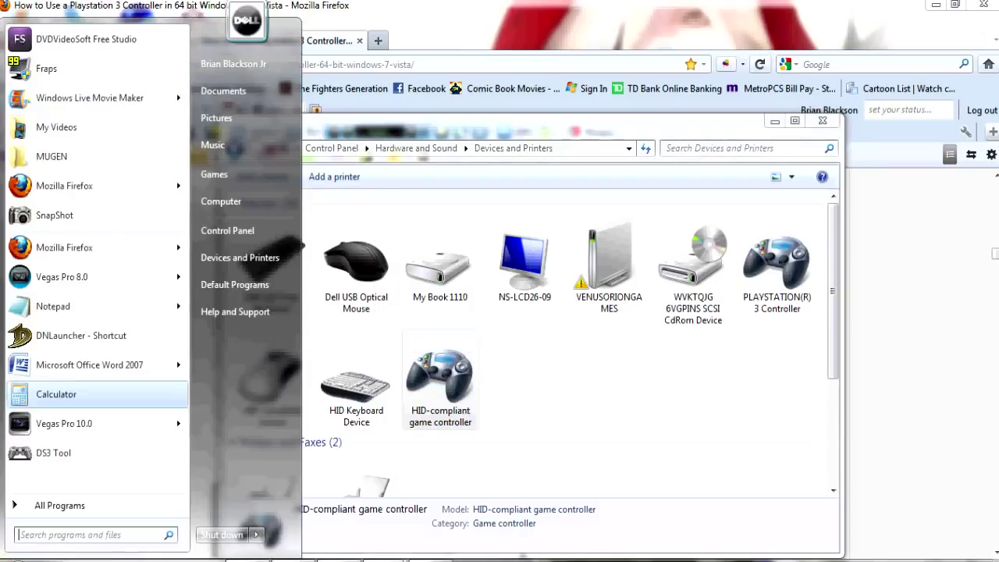
pyautogui.click(47, 513)
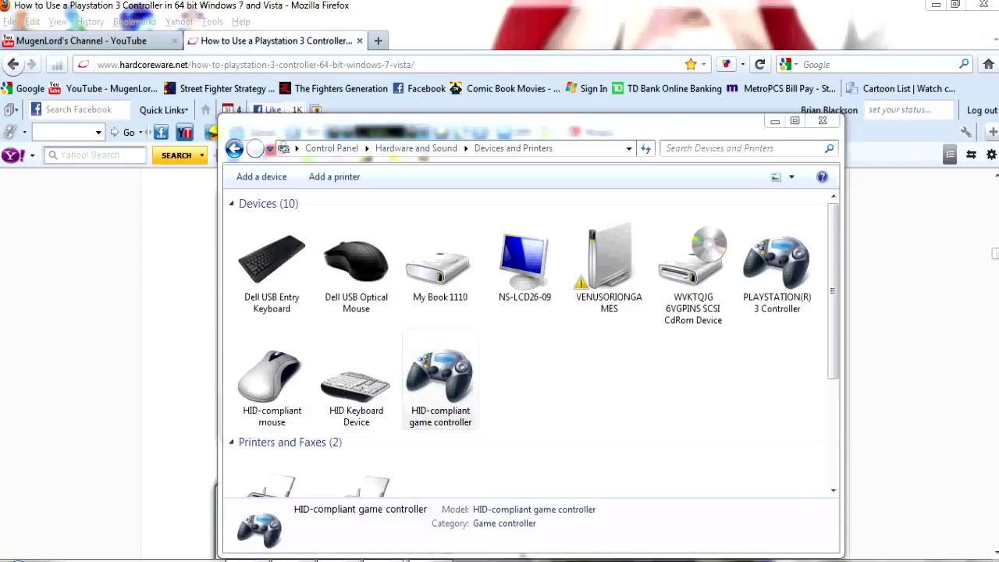
pyautogui.click(839, 559)
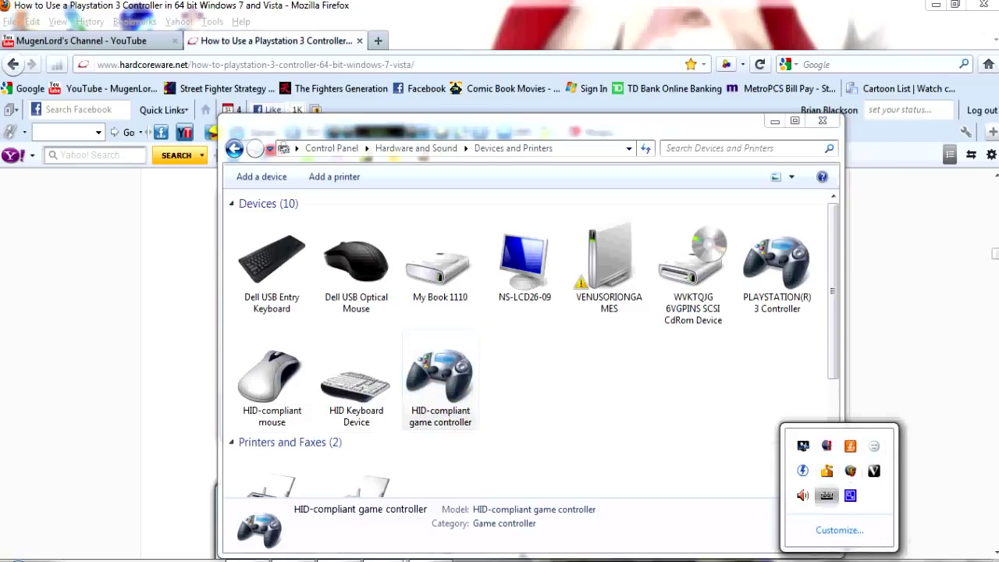
pyautogui.click(827, 495)
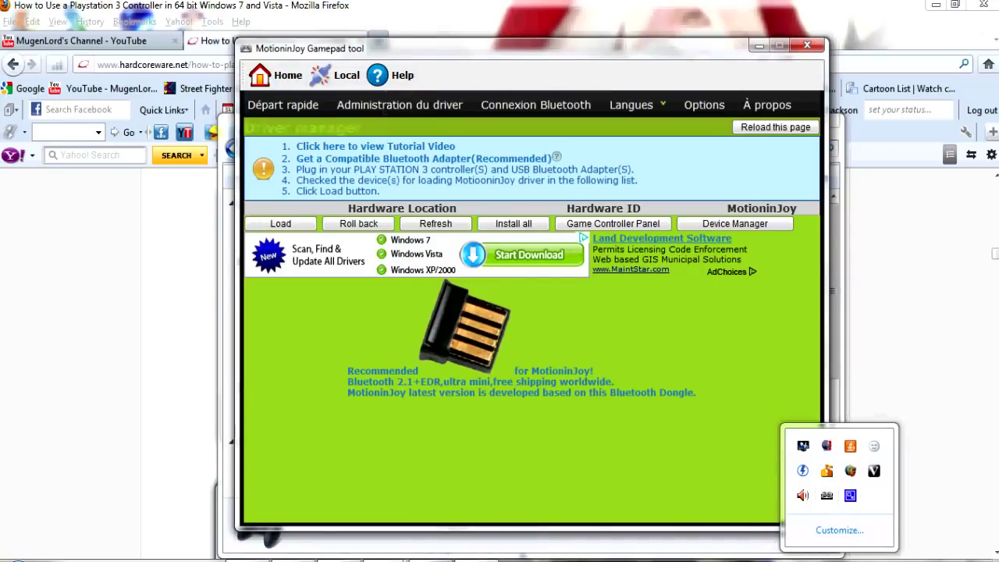
pyautogui.click(807, 45)
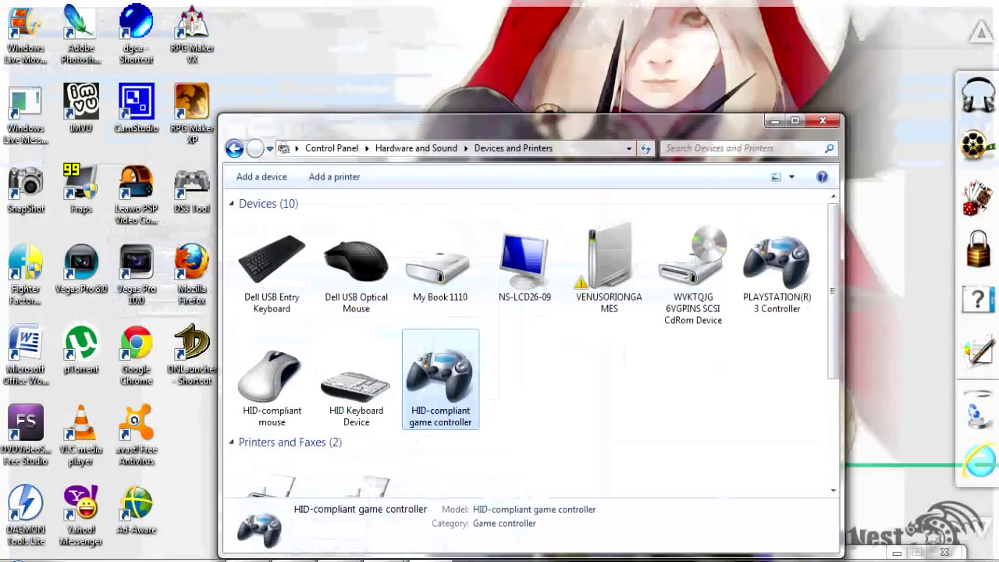
# Step: Switch to Firefox and read the guide's remaining part on the Game Controllers and test dialogs
pyautogui.press('super+Down')
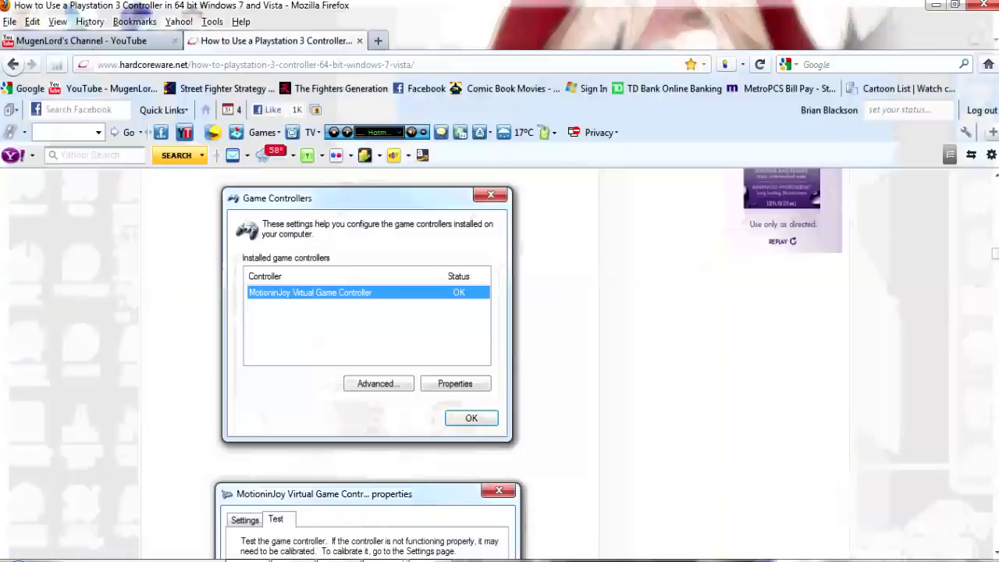
pyautogui.scroll(-8, 499, 351)
pyautogui.scroll(-8, 369, 364)
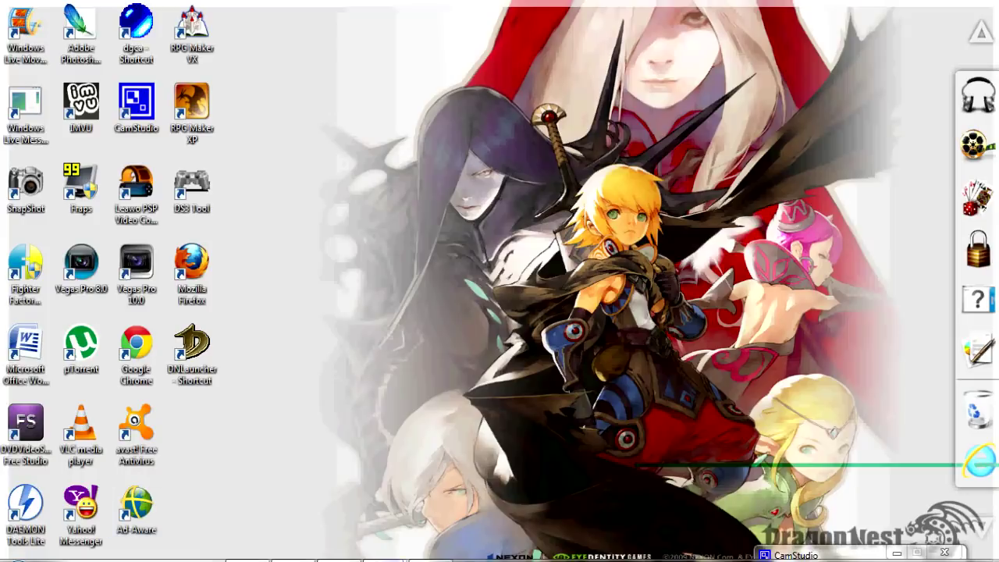
# Step: Restart DS3 Tool and select Dualshock 3/sixaxis (USB) as the connected game controller
pyautogui.click(839, 555)
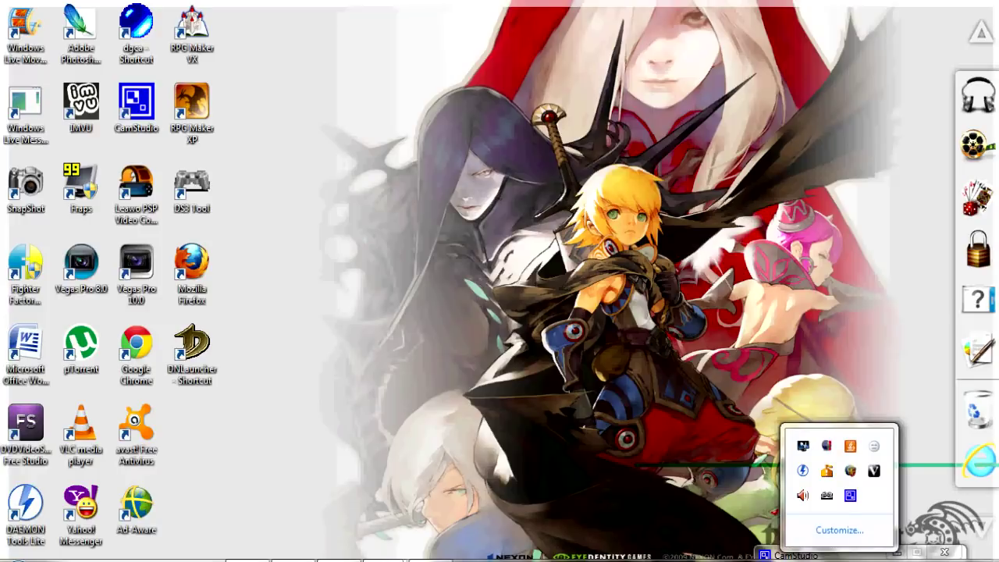
pyautogui.rightClick(827, 495)
pyautogui.click(792, 486)
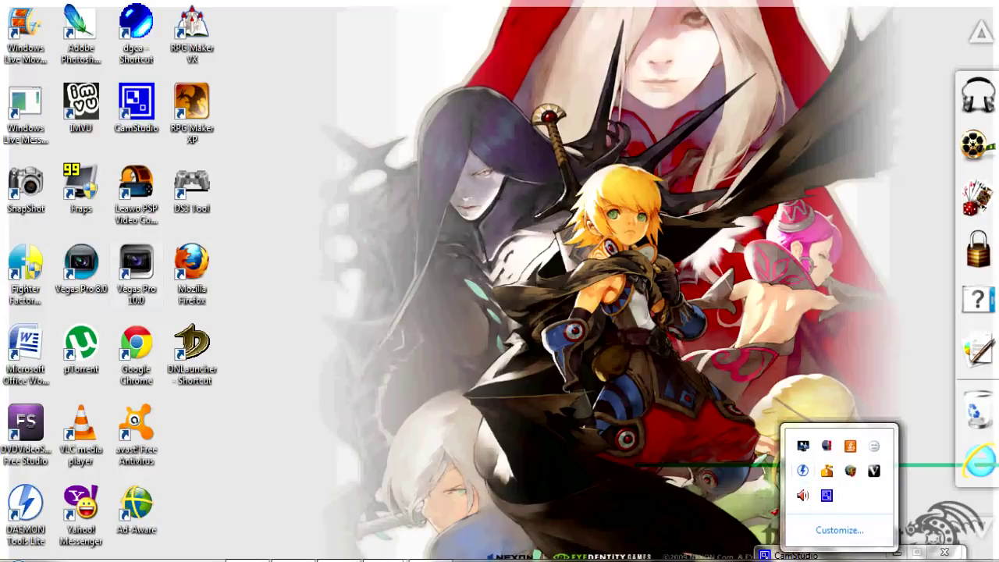
pyautogui.doubleClick(191, 188)
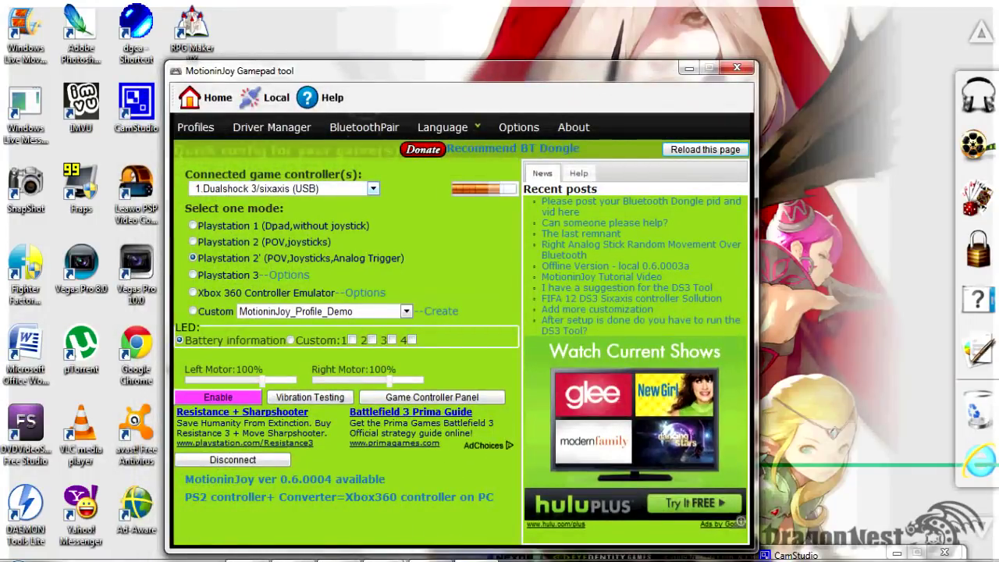
pyautogui.click(373, 188)
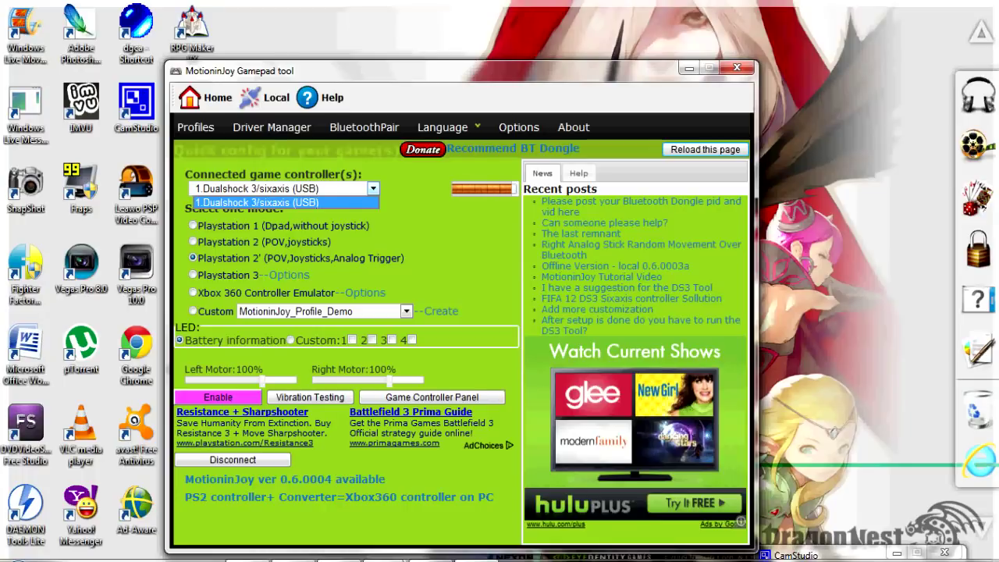
pyautogui.press('Return')
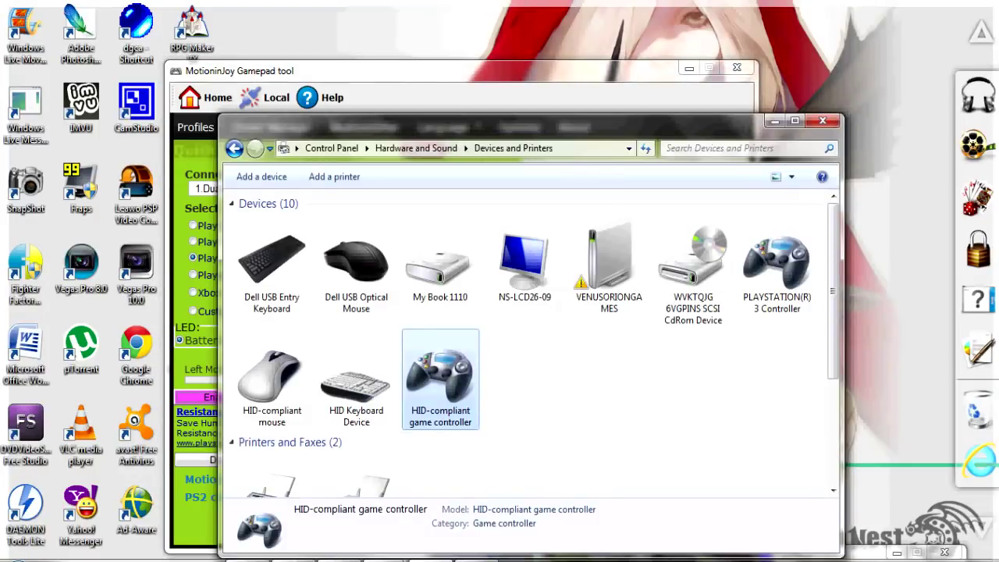
# Step: Recheck the virtual controller's axes and buttons test from the HID-compliant game controller in Devices and Printers, and close the dialogs
pyautogui.rightClick(443, 377)
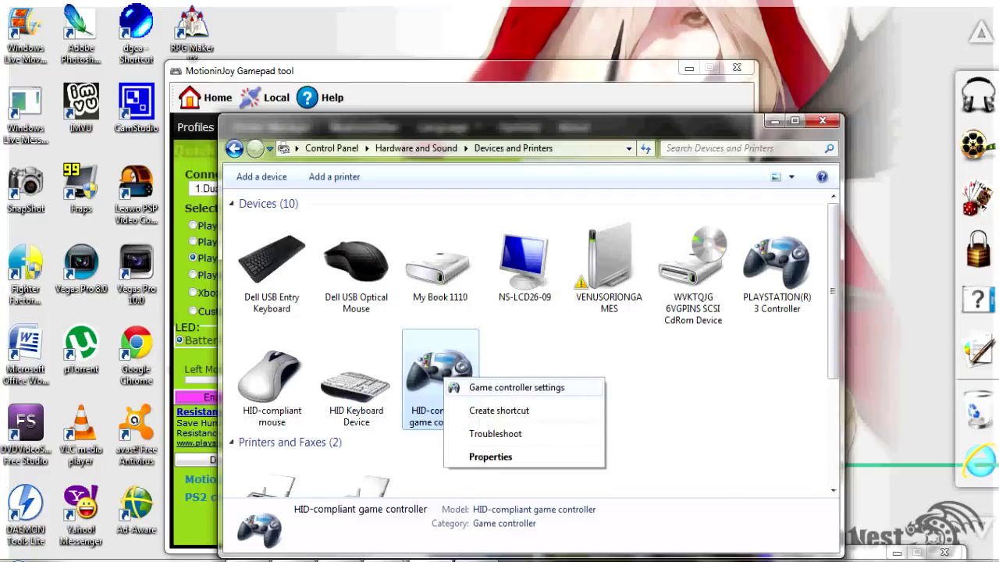
pyautogui.click(508, 387)
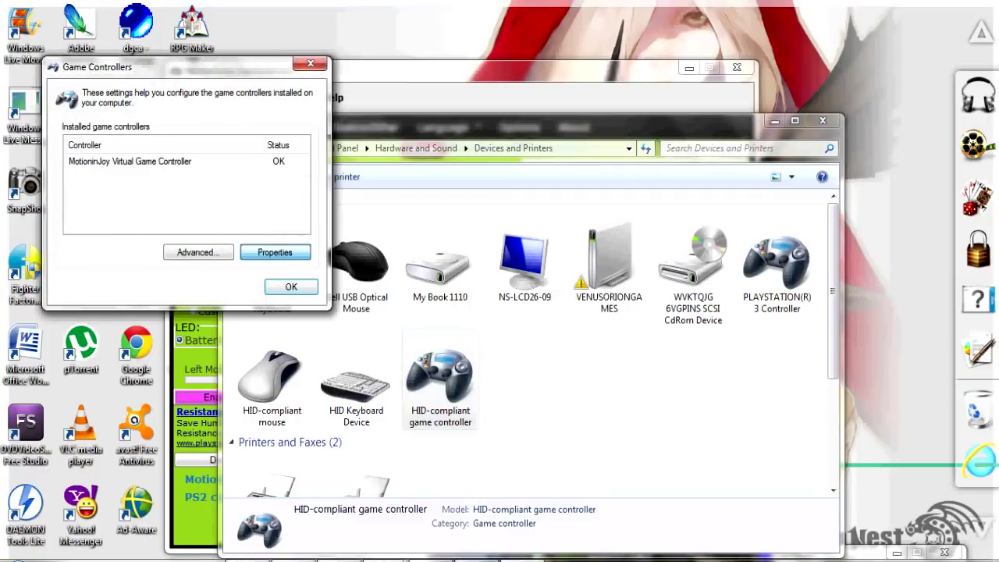
pyautogui.click(275, 252)
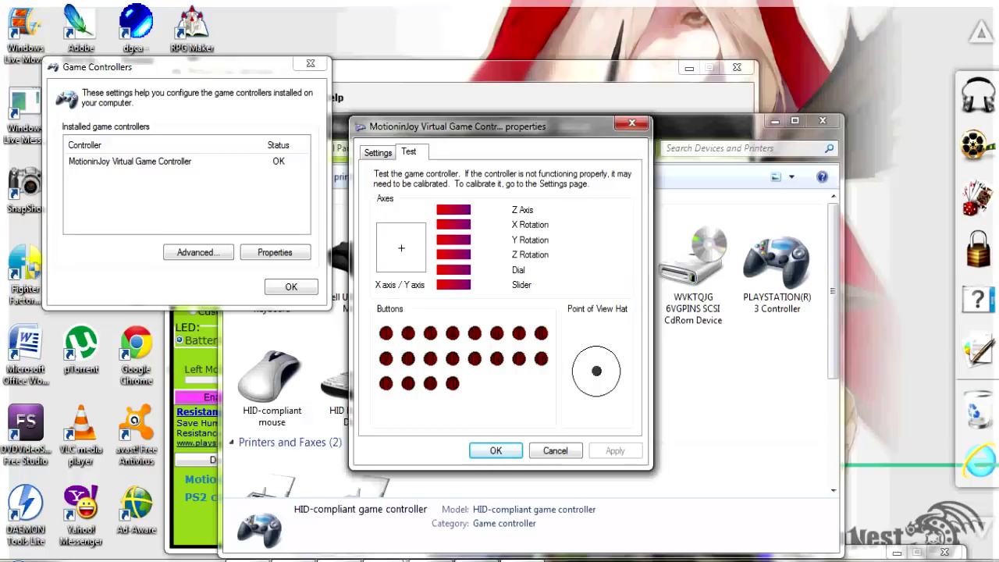
pyautogui.click(495, 450)
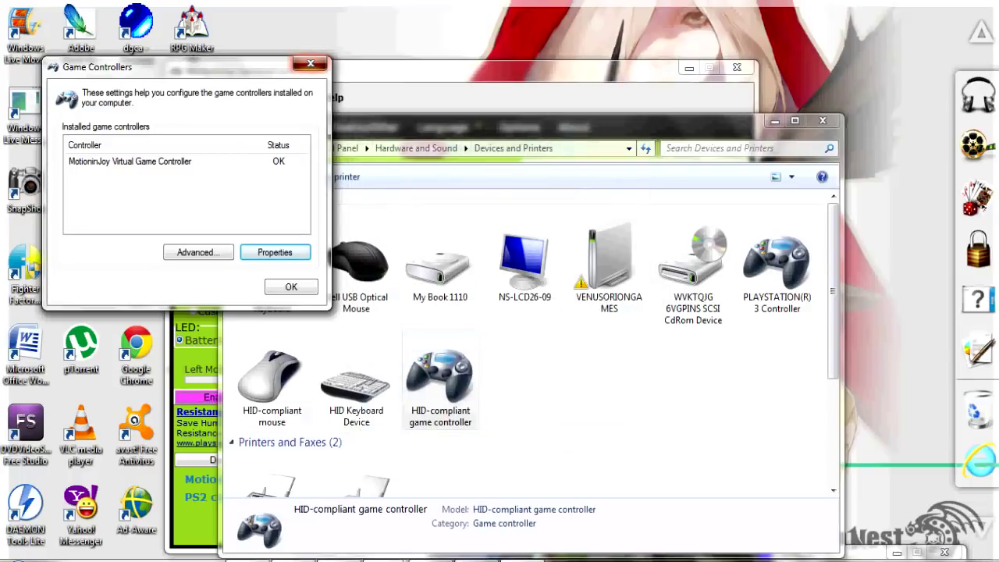
pyautogui.click(311, 63)
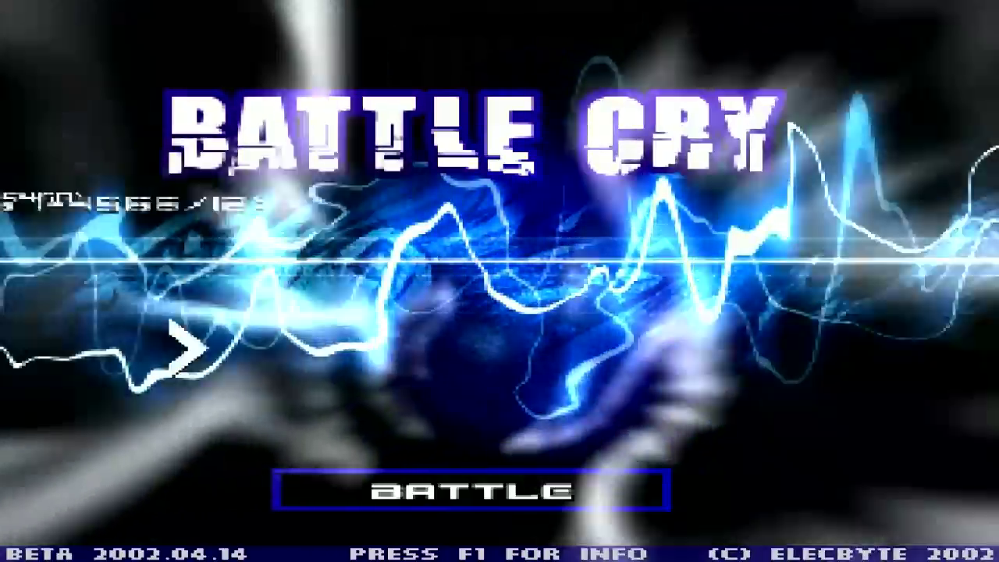
# Step: Browse the modes offered on the Battle Cry fighting game's title screen and open its Options
pyautogui.press('Down')
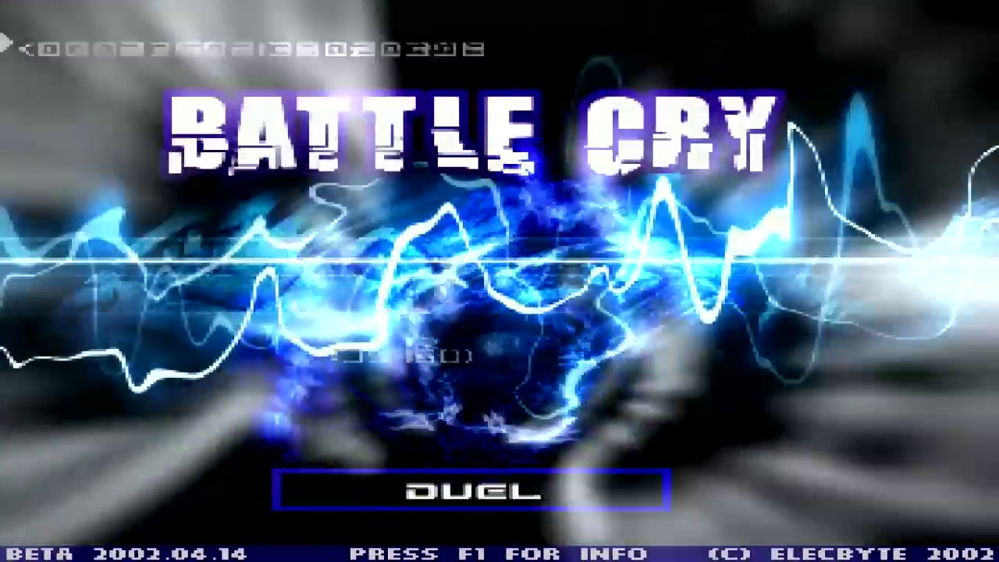
pyautogui.press('Down')
pyautogui.press('Down')
pyautogui.press('Down')
pyautogui.press('Down')
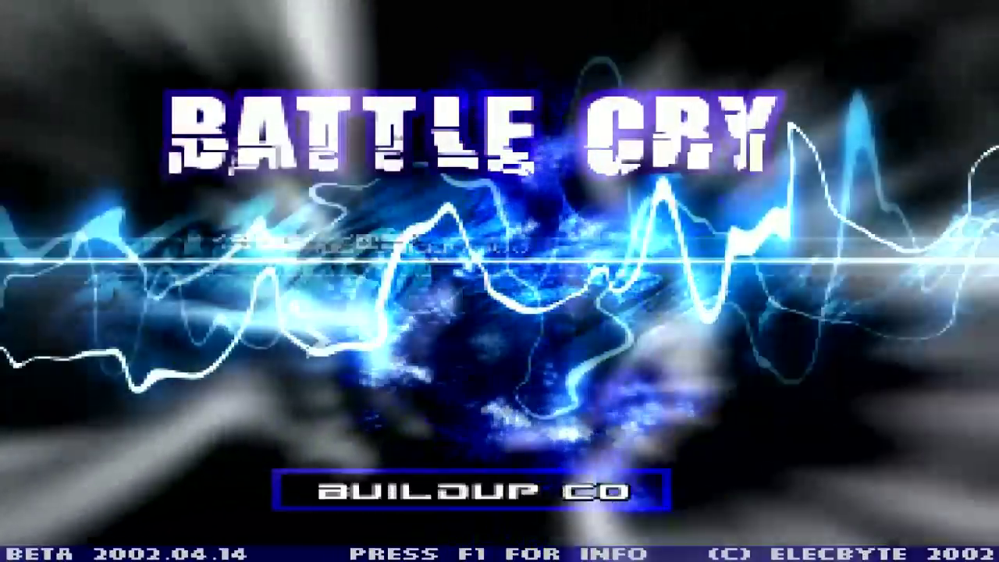
pyautogui.press('Down')
pyautogui.press('Down')
pyautogui.press('Down')
pyautogui.press('Down')
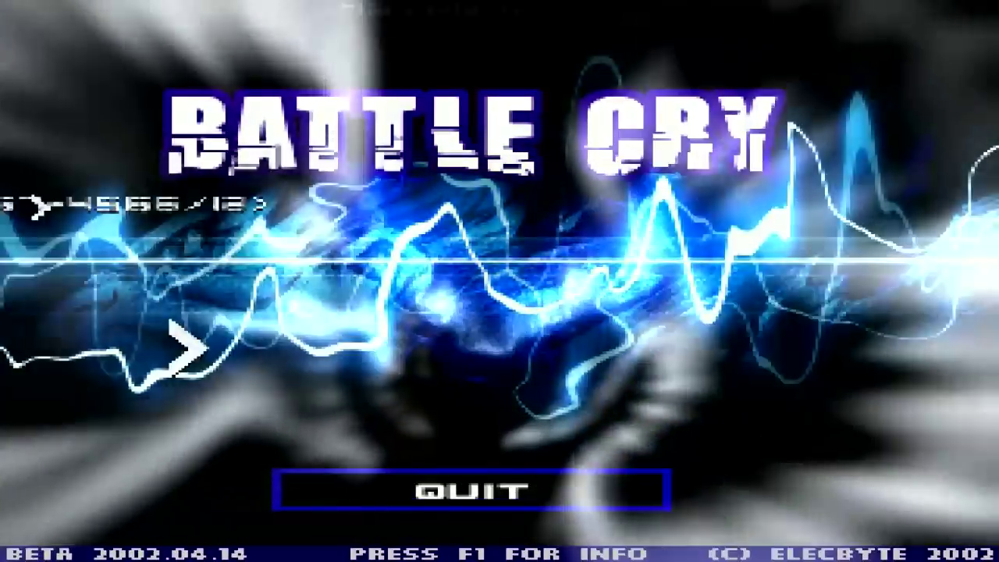
pyautogui.press('Up')
pyautogui.press('Return')
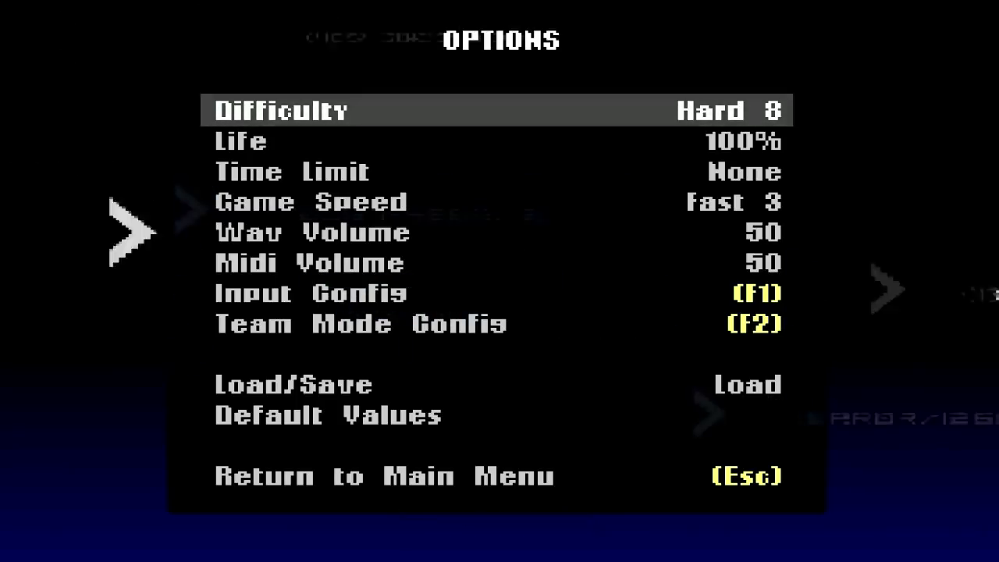
# Step: Open the Input Config screen from the game's options
pyautogui.press('Down')
pyautogui.press('Down')
pyautogui.press('Down')
pyautogui.press('Down')
pyautogui.press('Down')
pyautogui.press('Down')
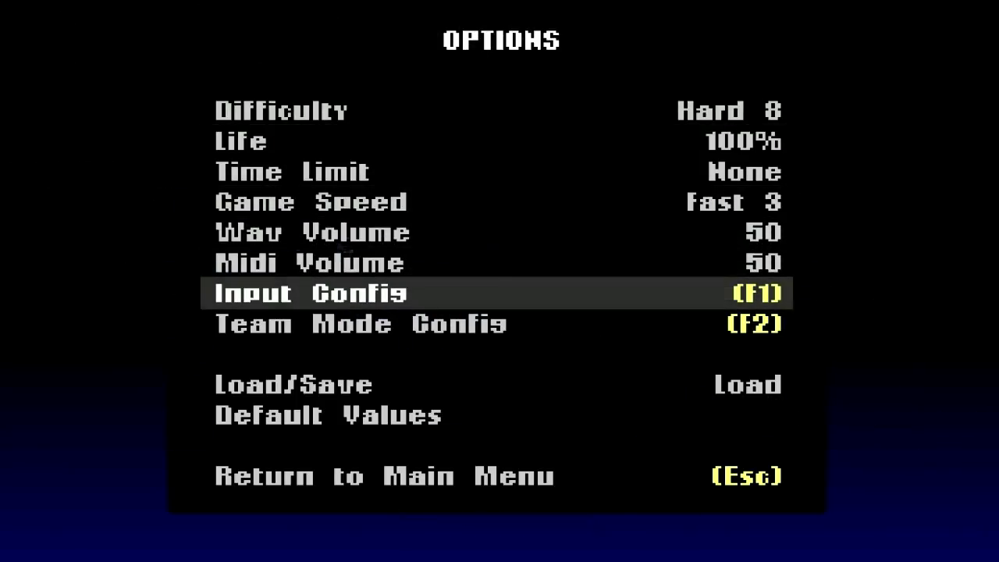
pyautogui.press('Return')
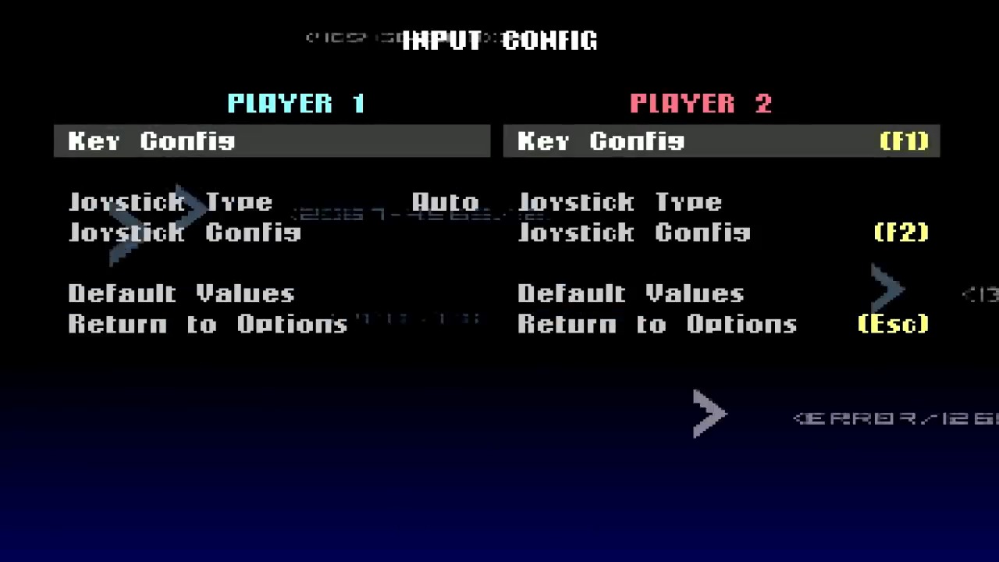
# Step: Set Player 1's Joystick Type to Auto and open the Joystick Config button assignments
pyautogui.press('Down')
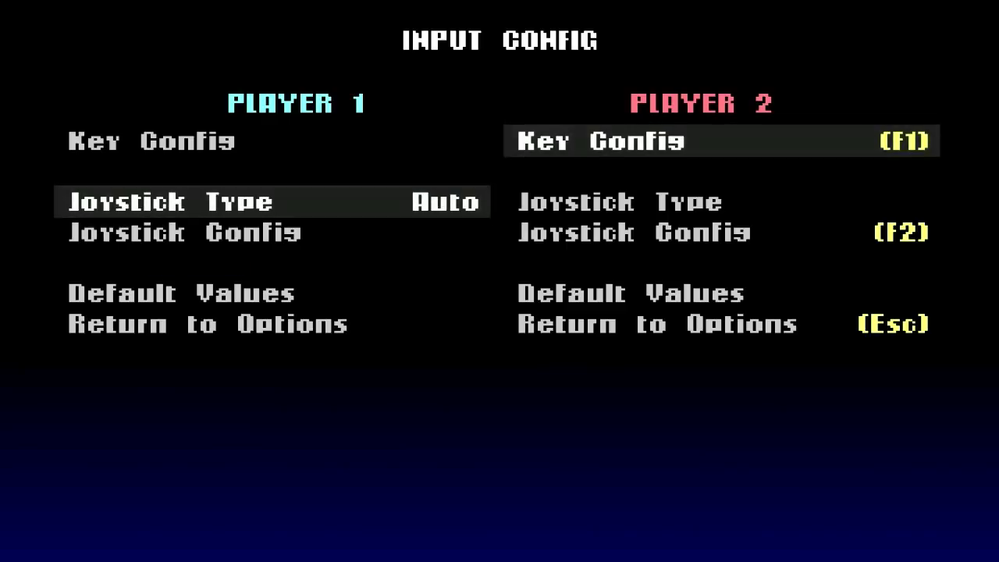
pyautogui.press('Right')
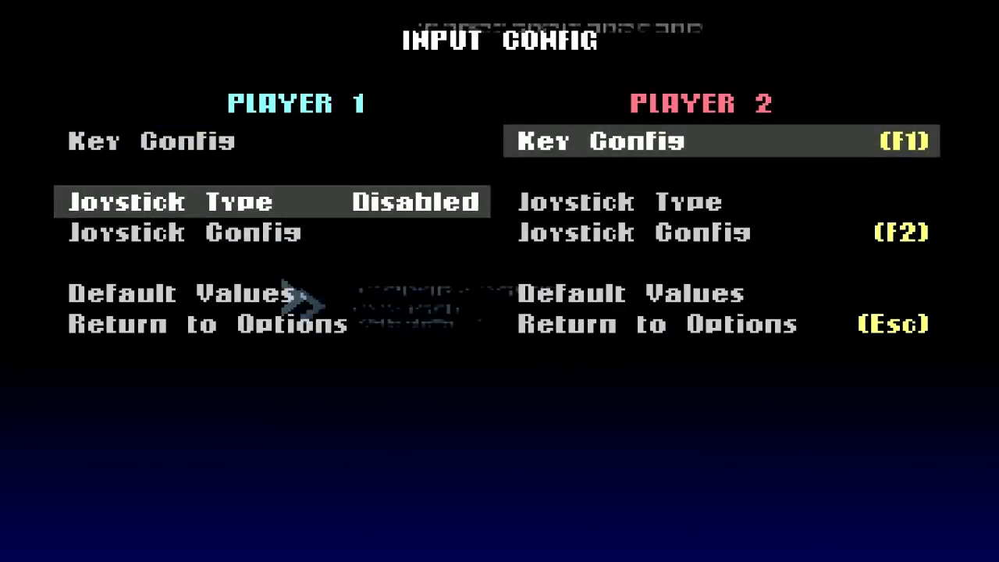
pyautogui.press('Left')
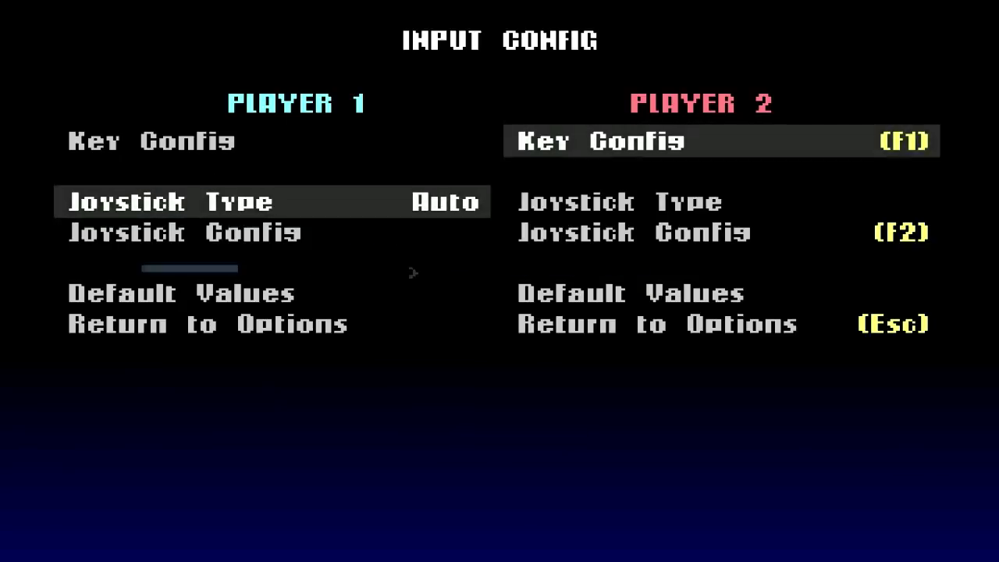
pyautogui.press('Down')
pyautogui.press('Return')
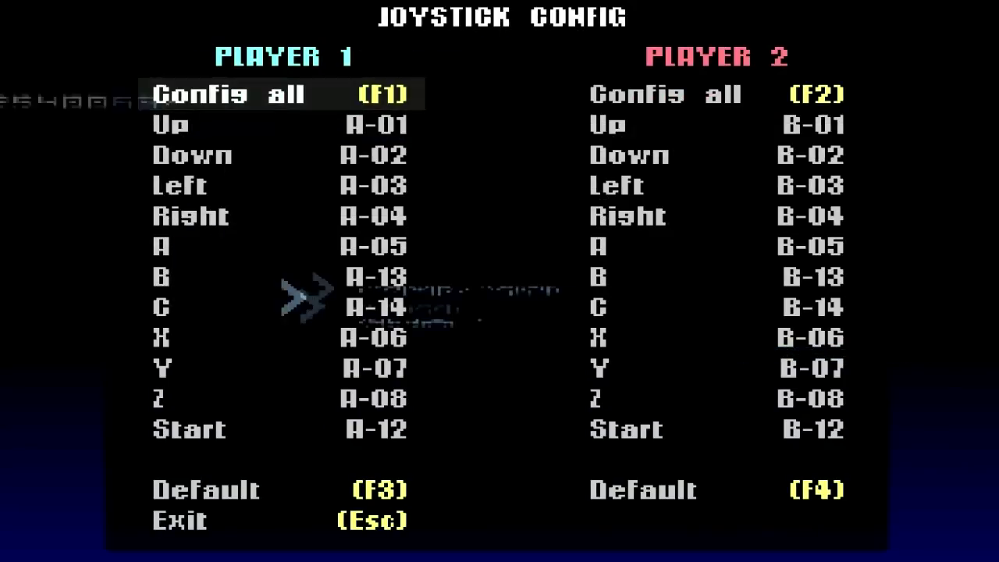